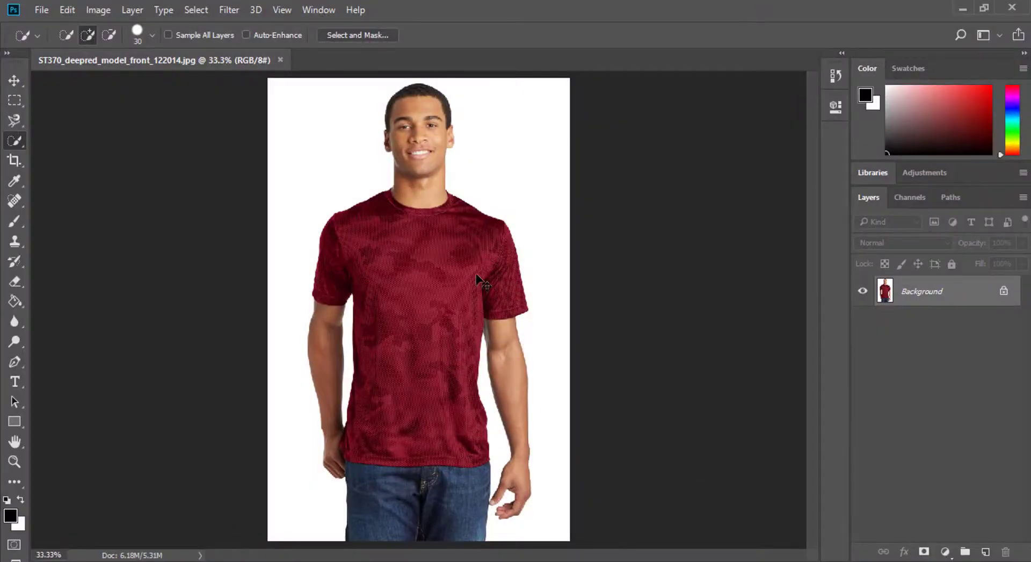
# - Convert the Background photo layer into a smart object
pyautogui.hotkey('ctrl', '+')
pyautogui.click(20, 87)
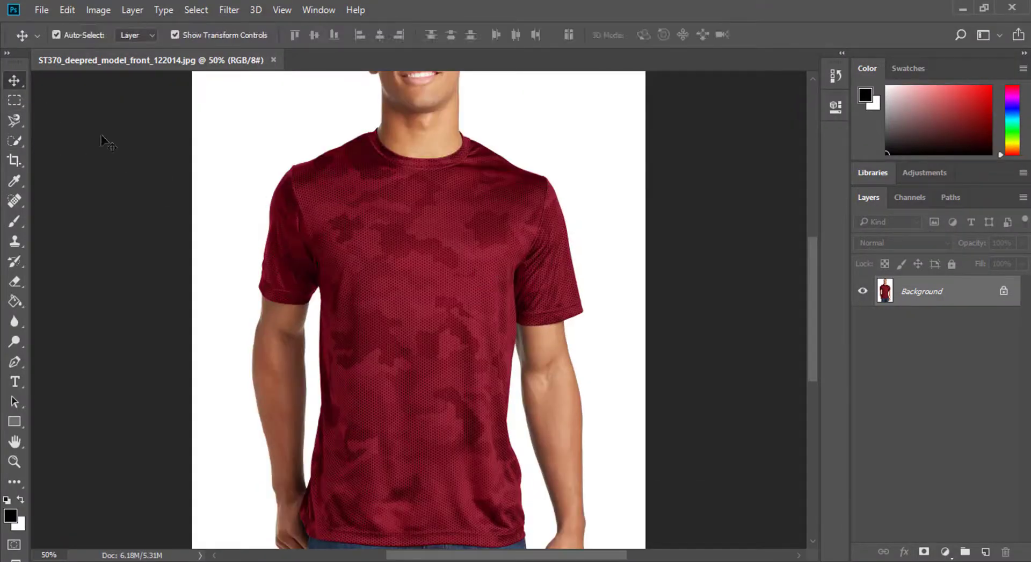
pyautogui.moveTo(376, 224)
pyautogui.mouseDown()
pyautogui.moveTo(388, 363)
pyautogui.moveTo(376, 396)
pyautogui.moveTo(469, 295)
pyautogui.moveTo(440, 272)
pyautogui.moveTo(440, 379)
pyautogui.mouseUp()
pyautogui.hotkey('ctrl', '+')
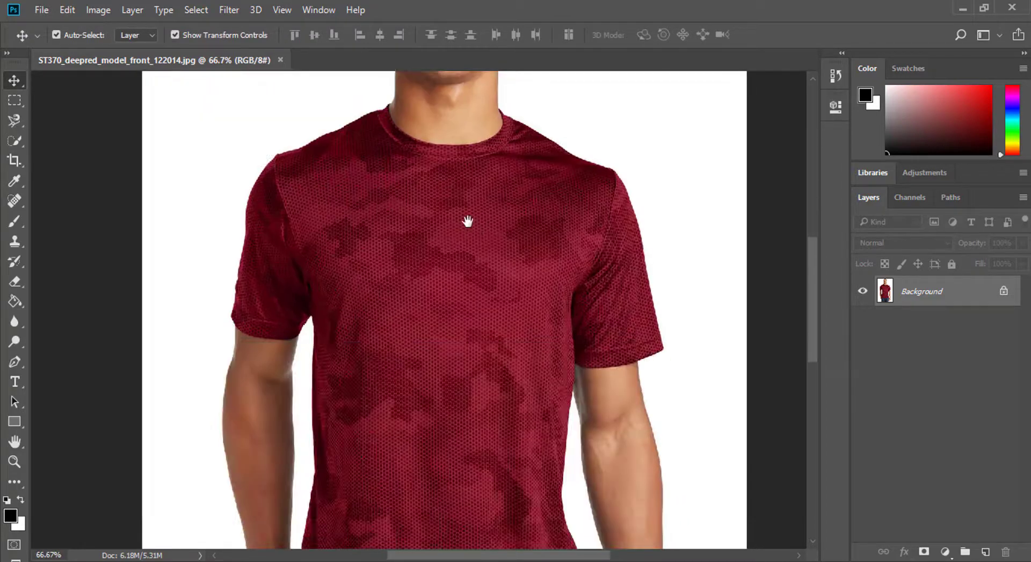
pyautogui.hotkey('ctrl', '0')
pyautogui.rightClick(924, 296)
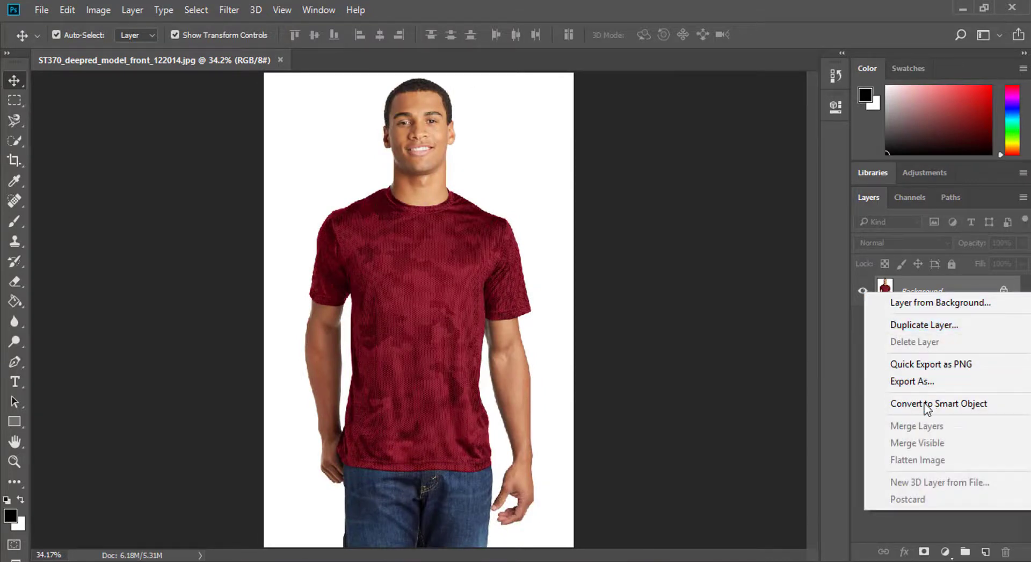
pyautogui.click(988, 407)
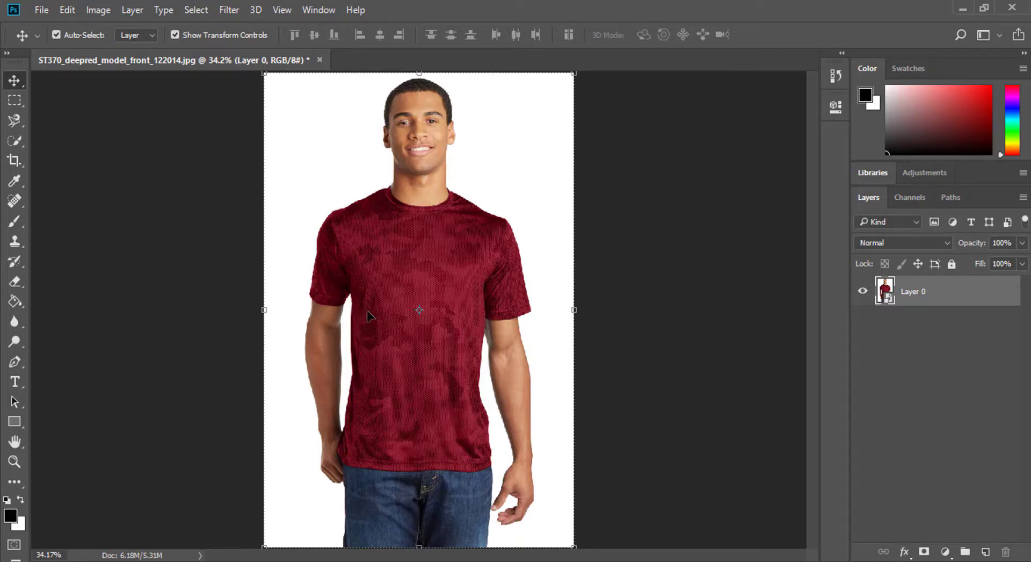
# - Apply Filter Gallery Poster Edges with edge thickness 7, intensity 1 and posterization 6
pyautogui.click(227, 11)
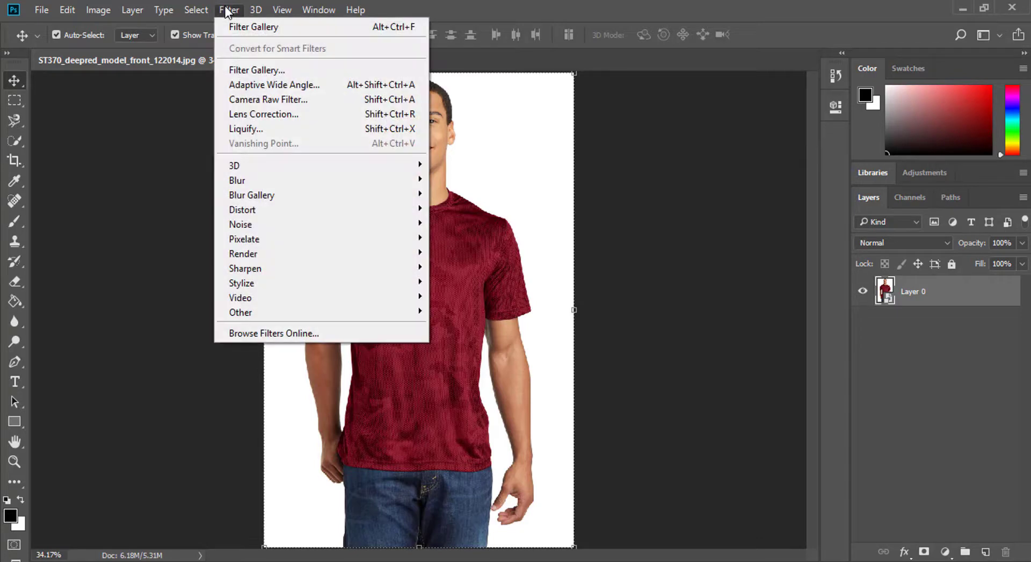
pyautogui.click(244, 70)
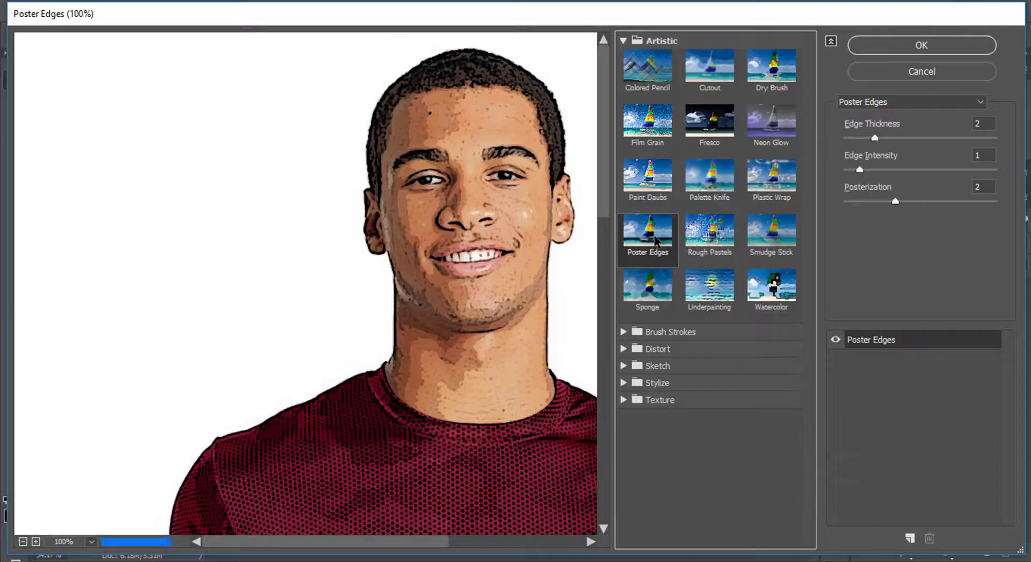
pyautogui.moveTo(492, 300); pyautogui.dragTo(240, 230)
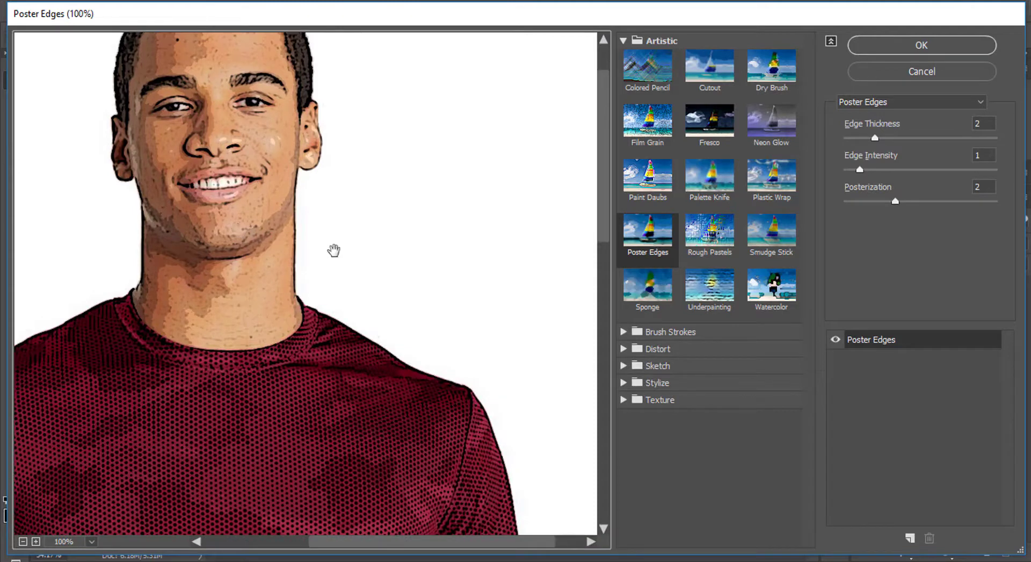
pyautogui.hotkey('ctrl', '0')
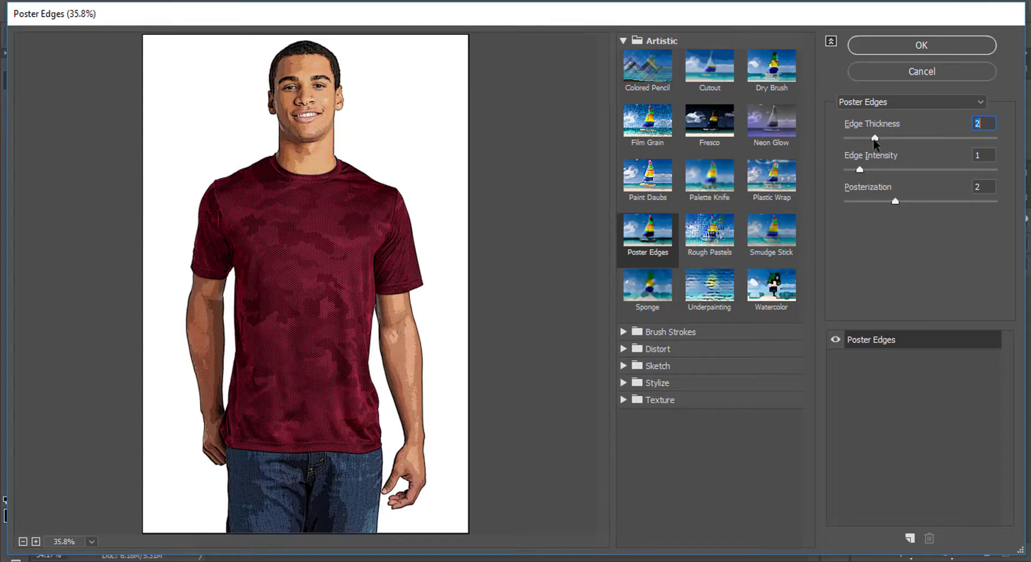
pyautogui.moveTo(874, 138); pyautogui.dragTo(906, 138)
pyautogui.moveTo(860, 170); pyautogui.dragTo(935, 170)
pyautogui.moveTo(895, 201); pyautogui.dragTo(968, 202)
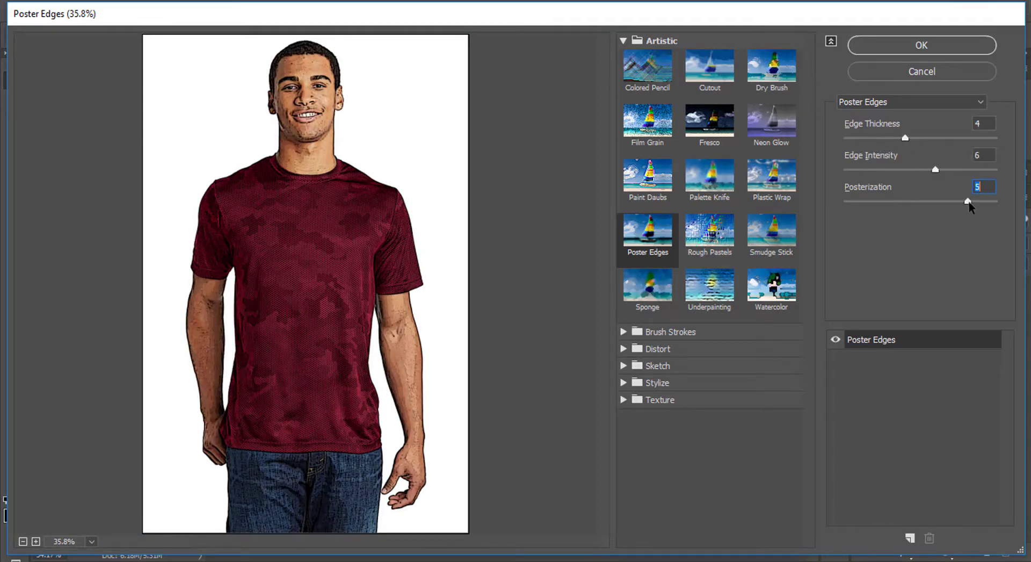
pyautogui.moveTo(935, 169); pyautogui.dragTo(860, 170)
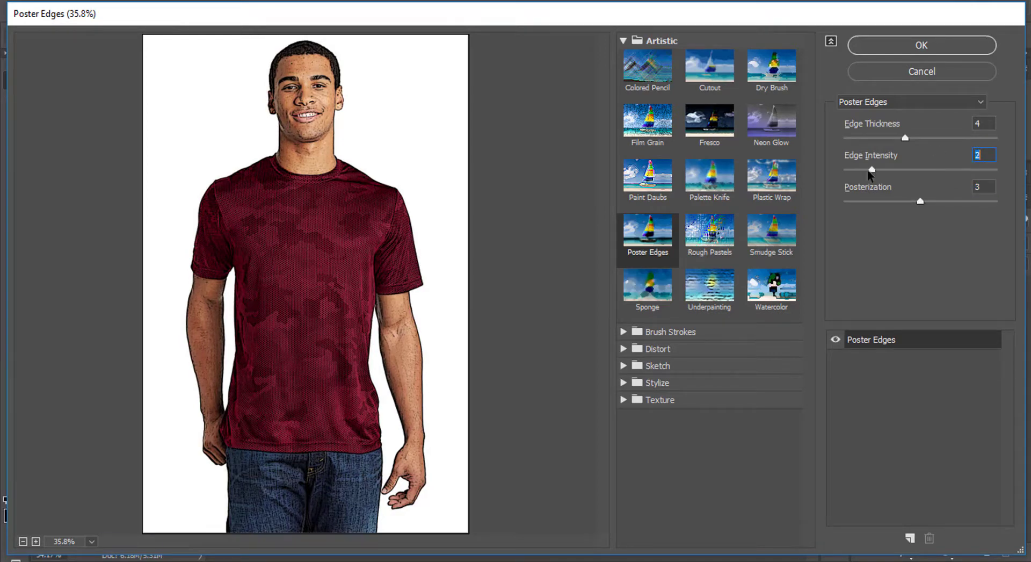
pyautogui.moveTo(920, 201); pyautogui.dragTo(996, 201)
pyautogui.hotkey('ctrl', '+')
pyautogui.hotkey('ctrl', '+')
pyautogui.moveTo(906, 138); pyautogui.dragTo(947, 138)
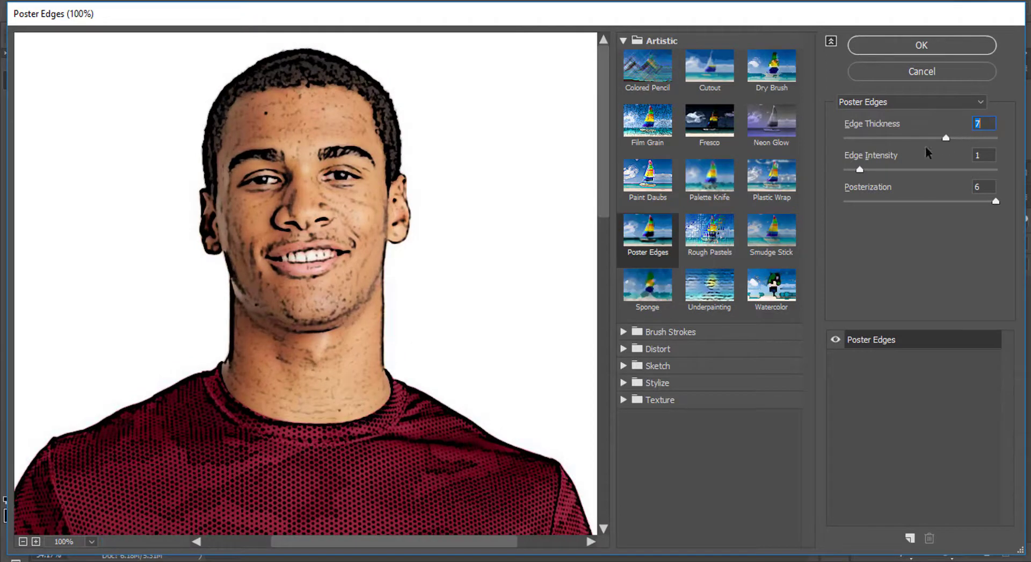
pyautogui.moveTo(327, 238)
pyautogui.mouseDown()
pyautogui.moveTo(402, 221)
pyautogui.moveTo(386, 226)
pyautogui.mouseUp()
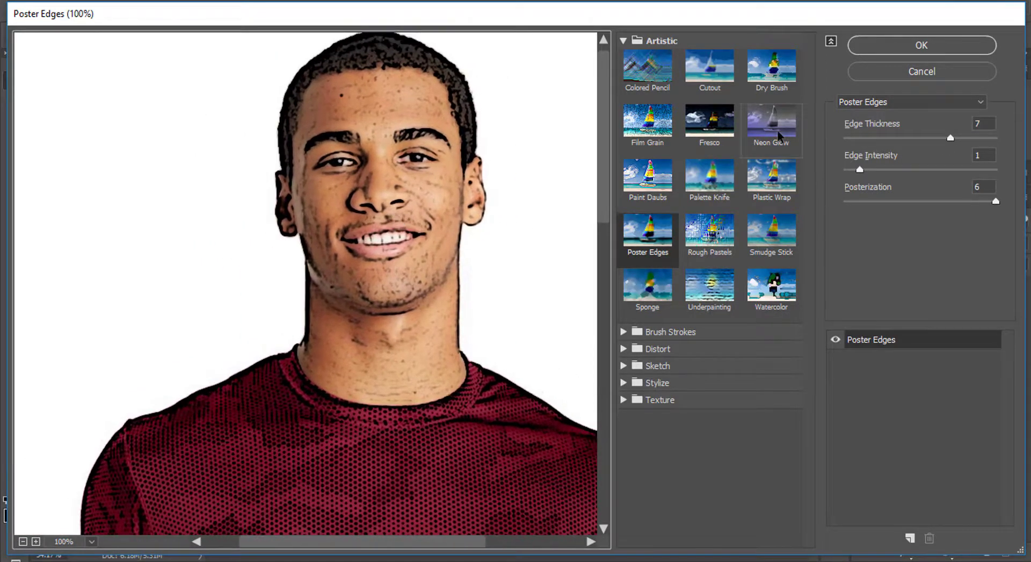
pyautogui.click(902, 50)
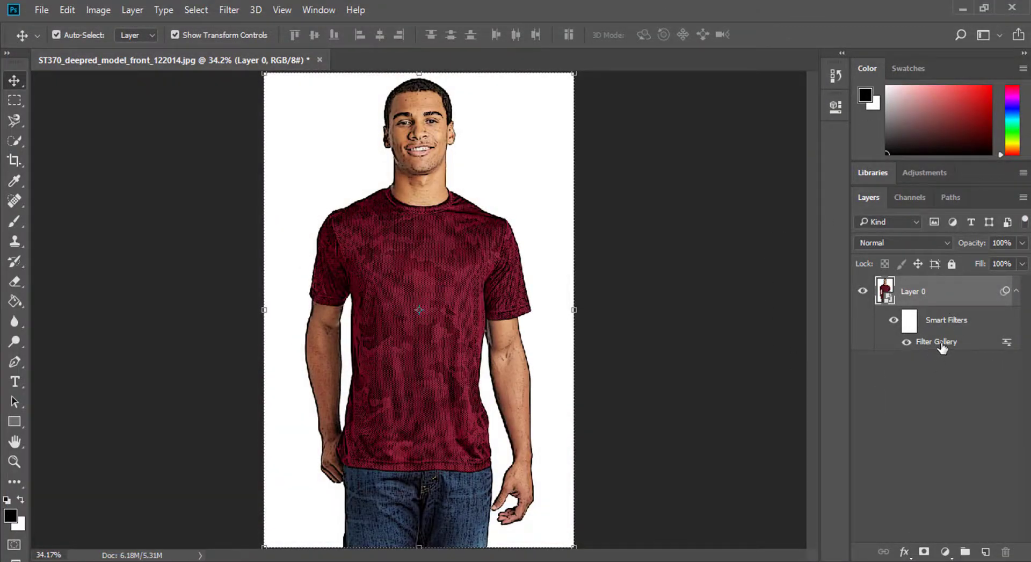
# - Add a Film Grain gallery filter with grain 2, highlight area 20 and intensity 6
pyautogui.click(223, 11)
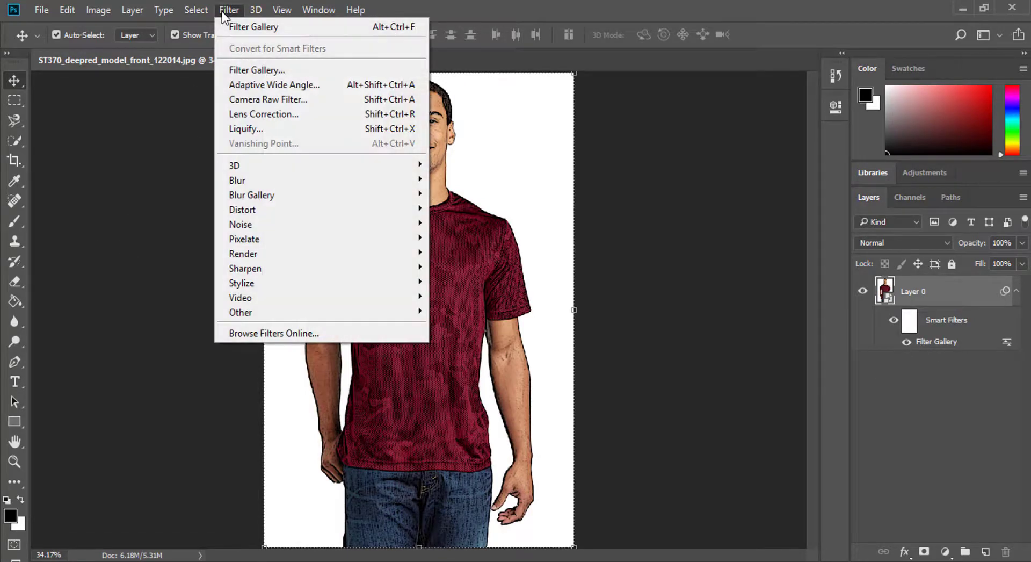
pyautogui.click(244, 73)
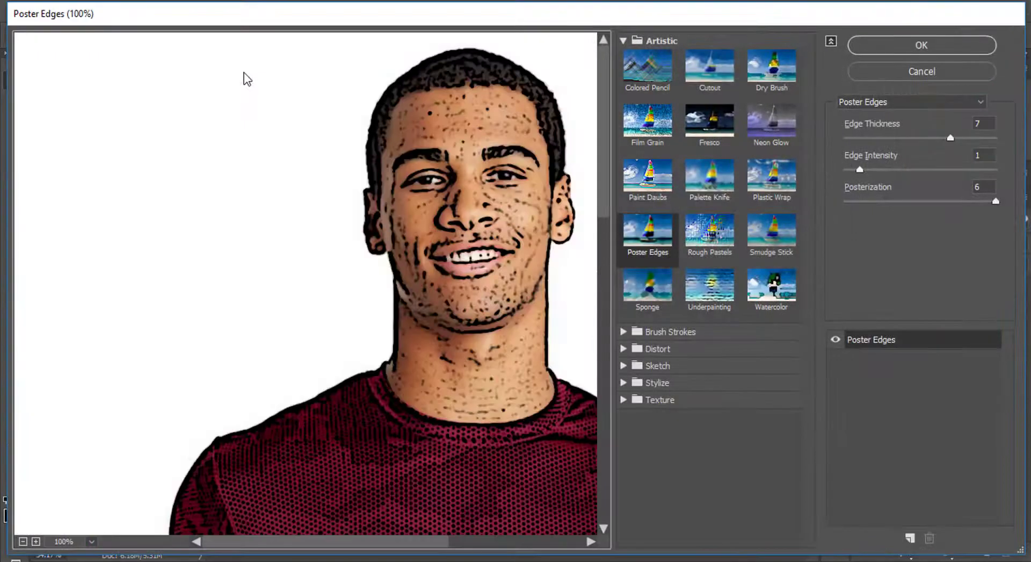
pyautogui.moveTo(317, 201); pyautogui.dragTo(125, 138)
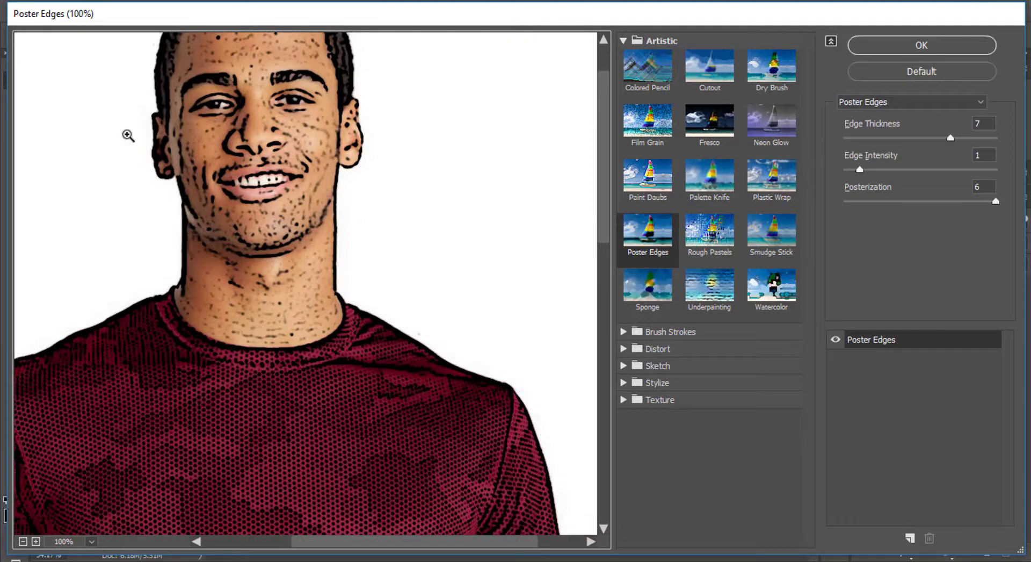
pyautogui.keyDown('alt'); pyautogui.click(126, 138); pyautogui.keyUp('alt')
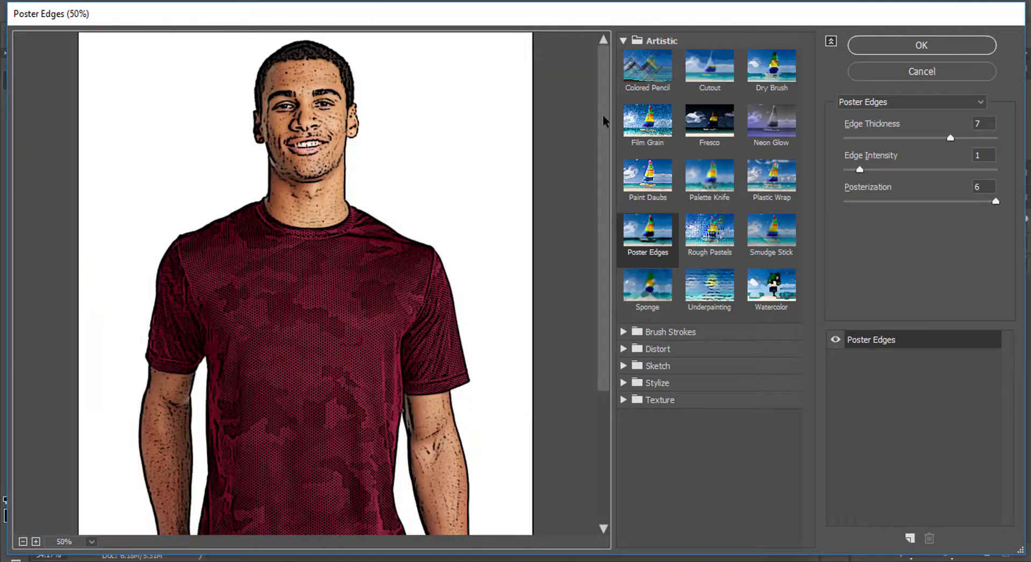
pyautogui.click(626, 129)
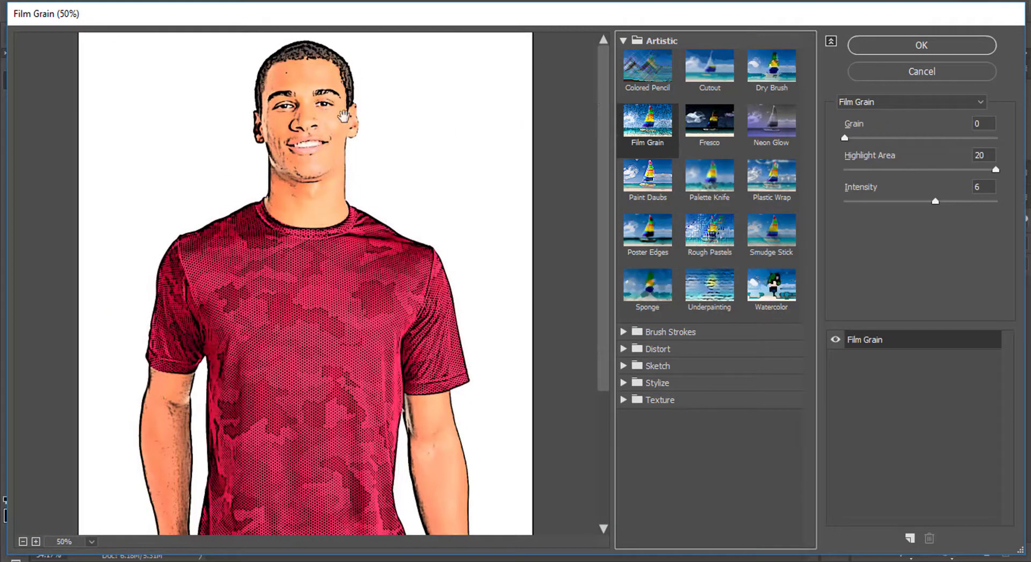
pyautogui.keyDown('ctrl'); pyautogui.click(338, 153); pyautogui.keyUp('ctrl')
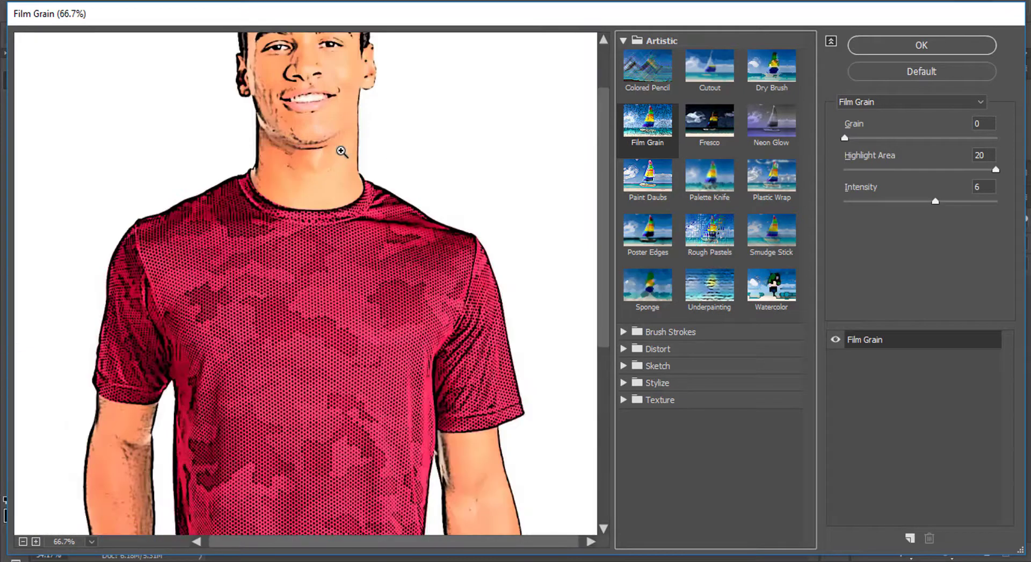
pyautogui.moveTo(374, 154); pyautogui.dragTo(375, 279)
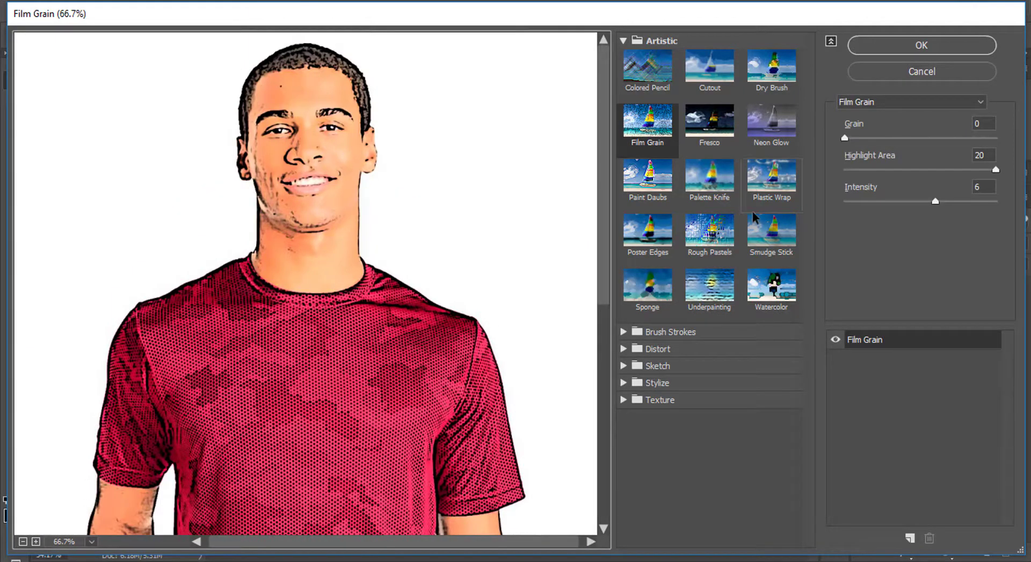
pyautogui.moveTo(845, 138)
pyautogui.mouseDown()
pyautogui.moveTo(911, 150)
pyautogui.moveTo(866, 150)
pyautogui.mouseUp()
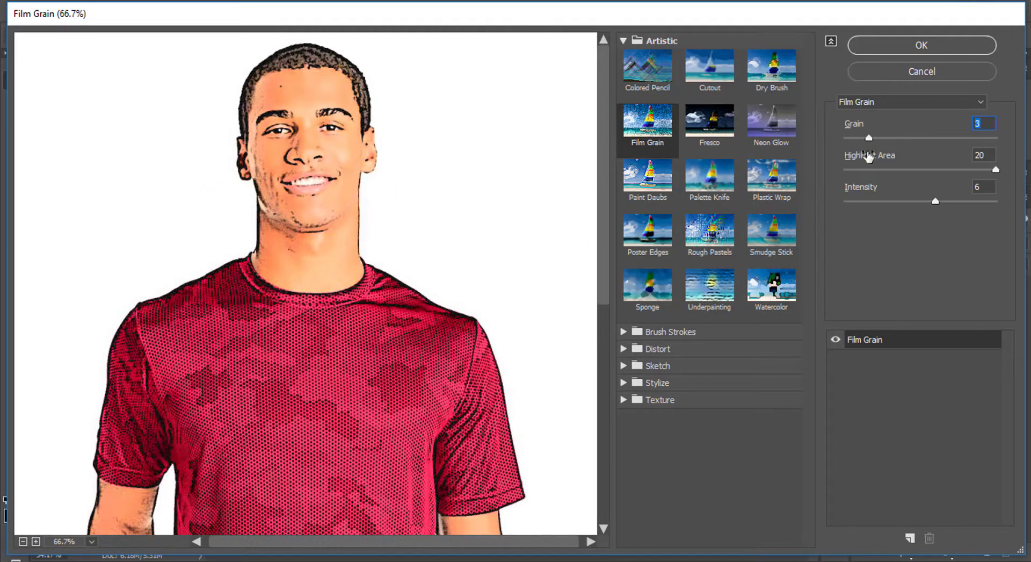
pyautogui.moveTo(935, 200); pyautogui.dragTo(921, 202)
pyautogui.press('Up')
pyautogui.moveTo(328, 311)
pyautogui.mouseDown()
pyautogui.moveTo(467, 279)
pyautogui.moveTo(472, 485)
pyautogui.mouseUp()
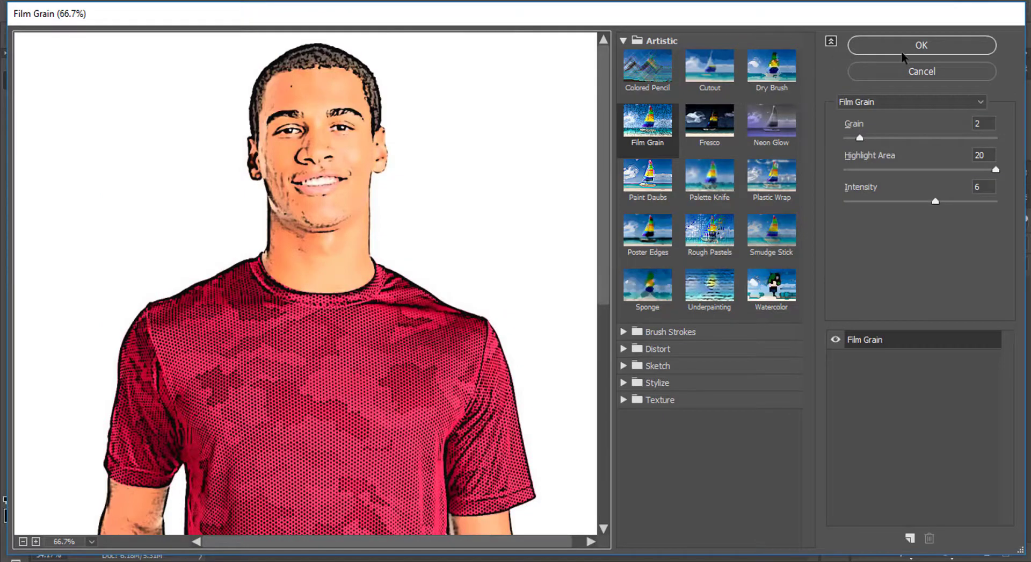
pyautogui.click(902, 50)
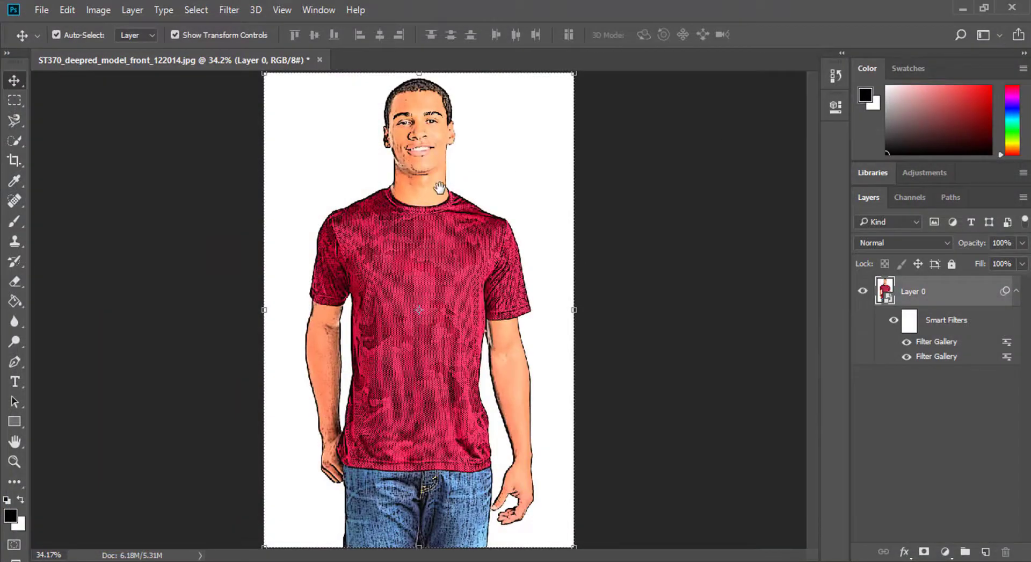
# - Apply the Pixelate > Color Halftone filter with max radius 4
pyautogui.scroll(2, 440, 188)
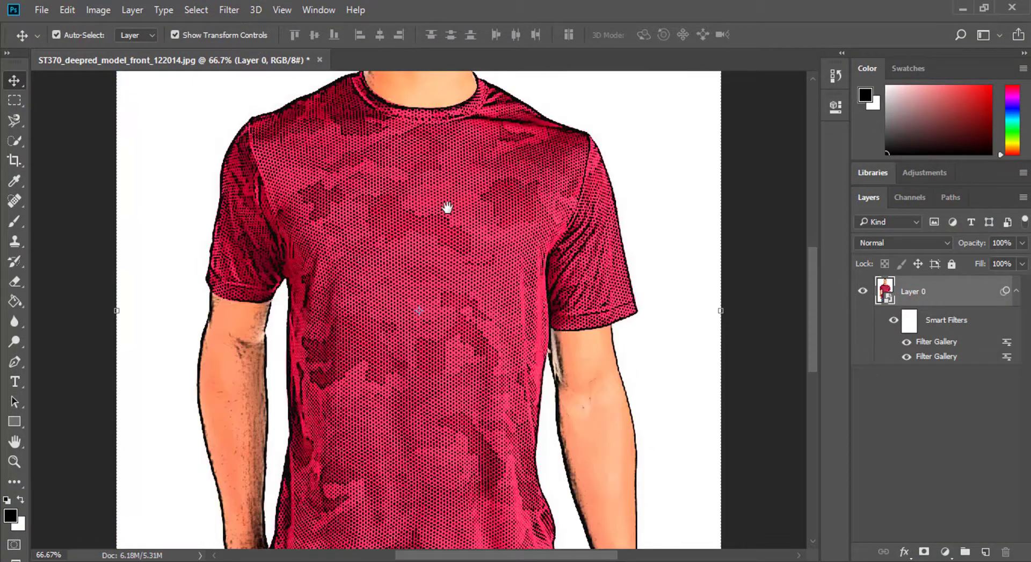
pyautogui.scroll(5, 541, 371)
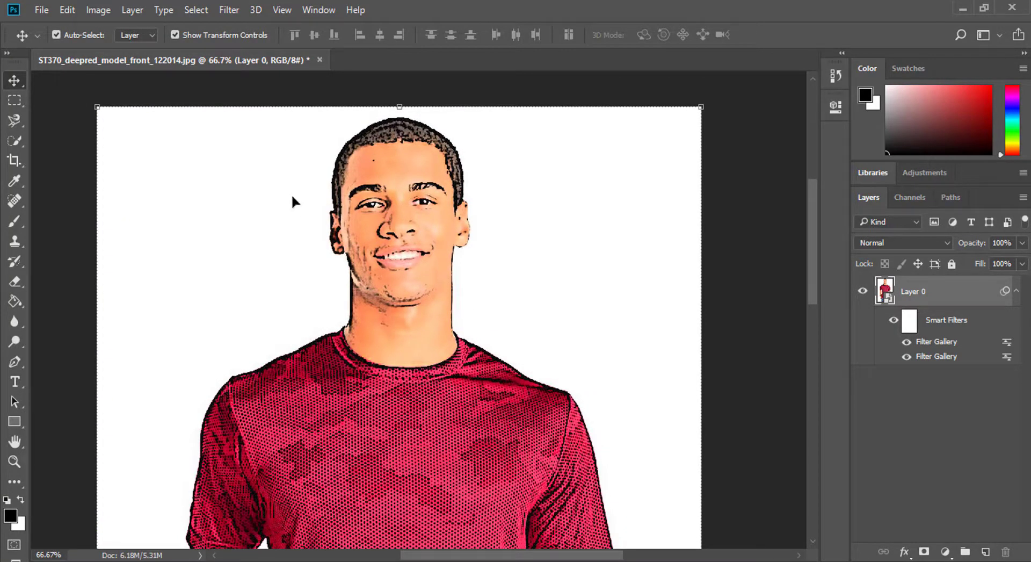
pyautogui.click(233, 6)
pyautogui.moveTo(244, 239)
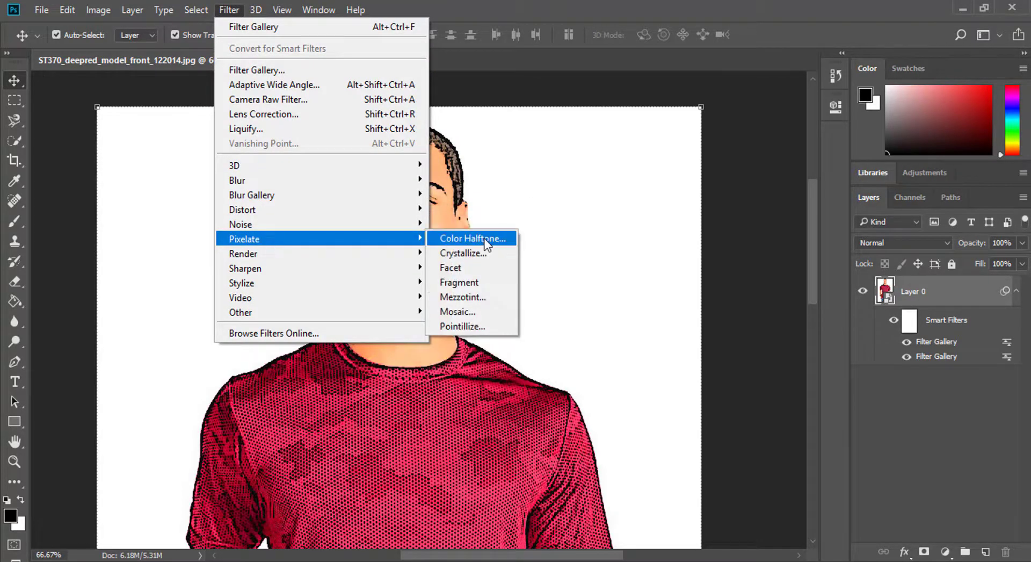
pyautogui.click(486, 245)
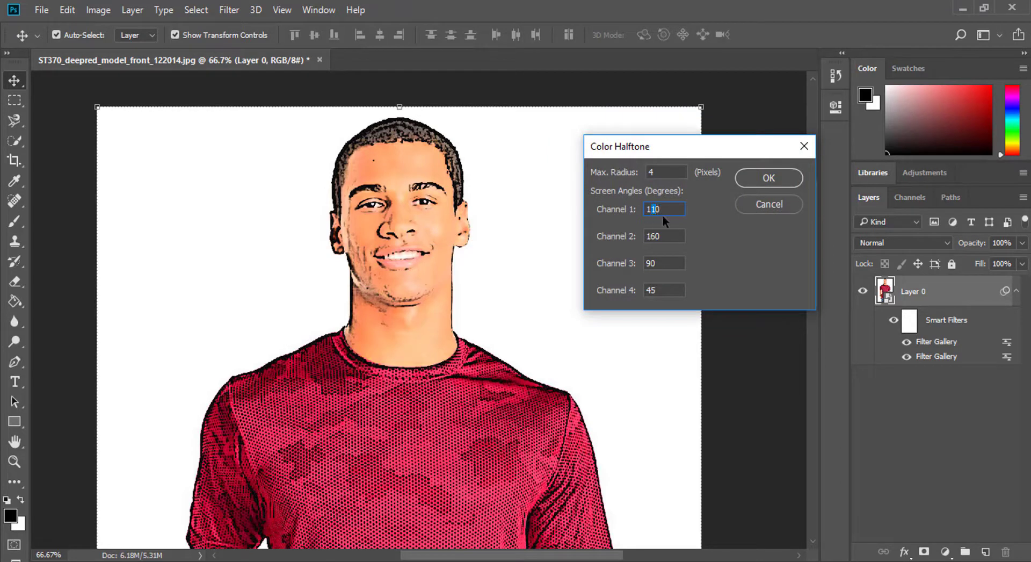
pyautogui.click(764, 179)
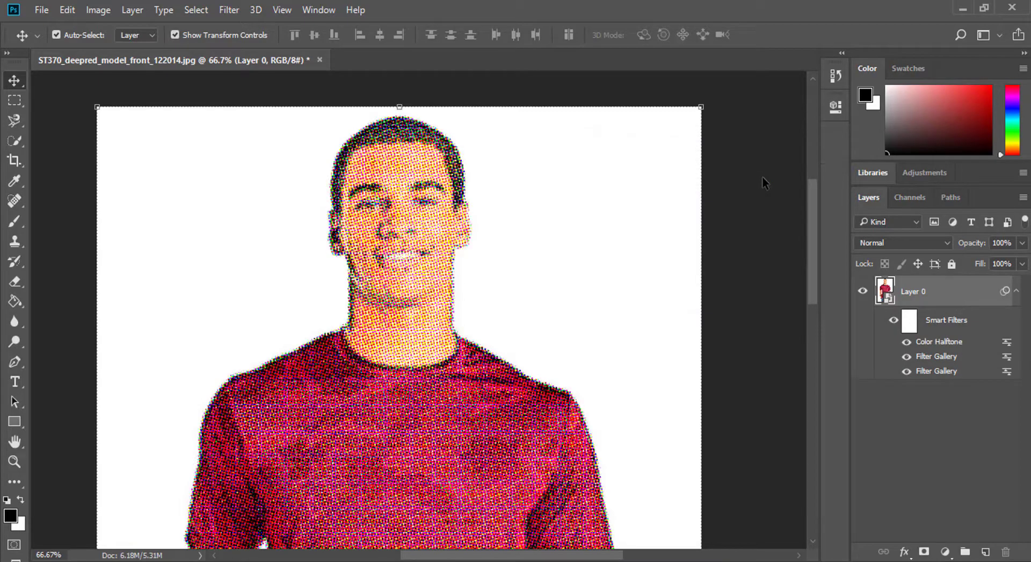
# - Pan and zoom to inspect the halftone dots on the torso and face
pyautogui.moveTo(368, 306); pyautogui.dragTo(494, 145)
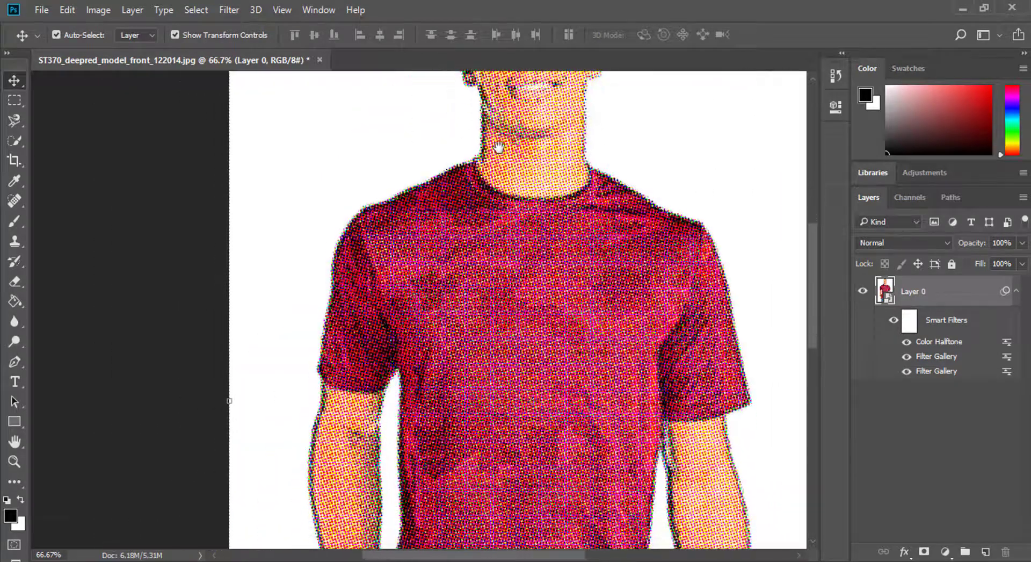
pyautogui.moveTo(491, 344); pyautogui.dragTo(491, 182)
pyautogui.moveTo(510, 326); pyautogui.dragTo(467, 203)
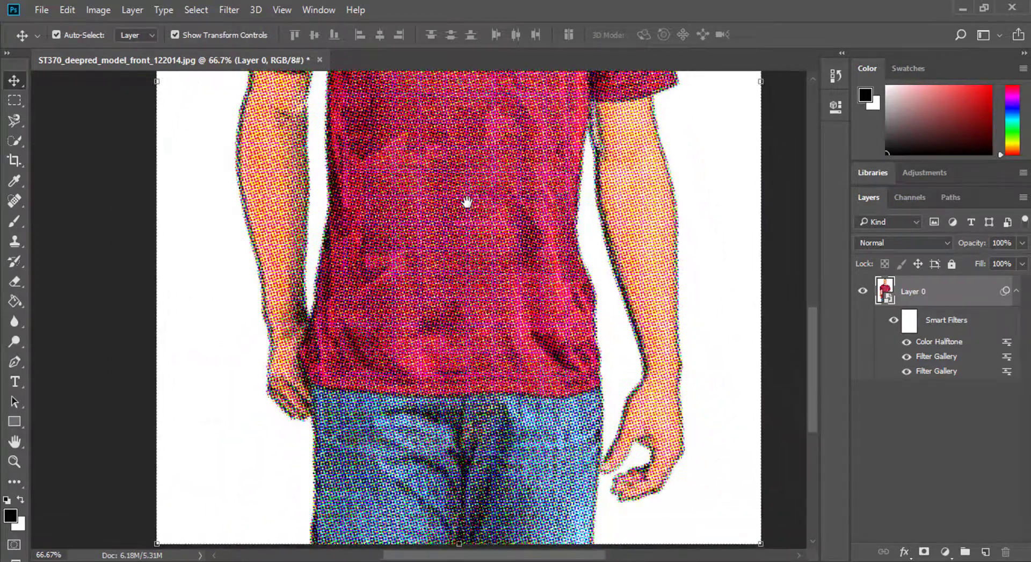
pyautogui.hotkey('ctrl', '-')
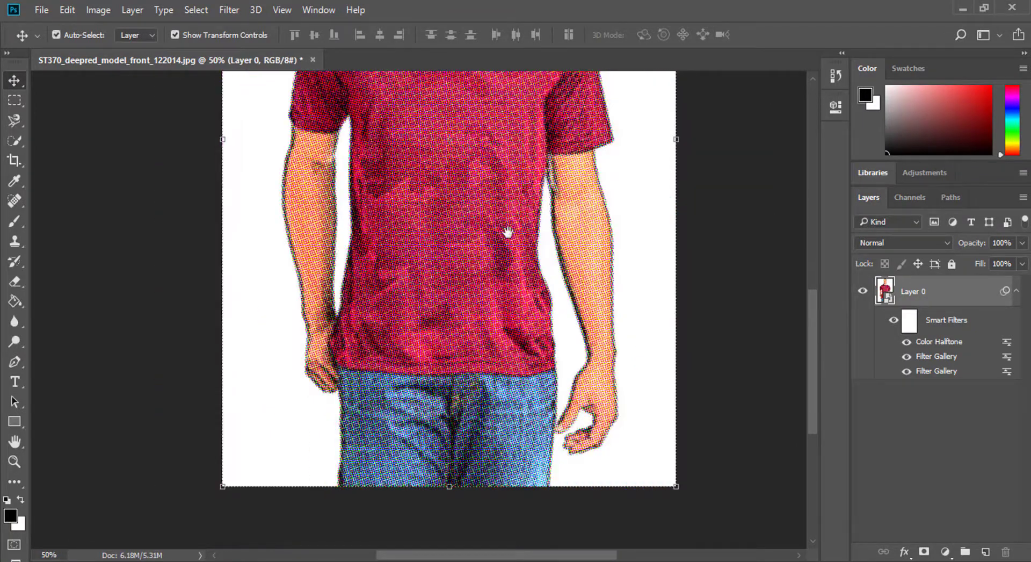
pyautogui.scroll(5, 454, 220)
pyautogui.moveTo(455, 221); pyautogui.dragTo(392, 328)
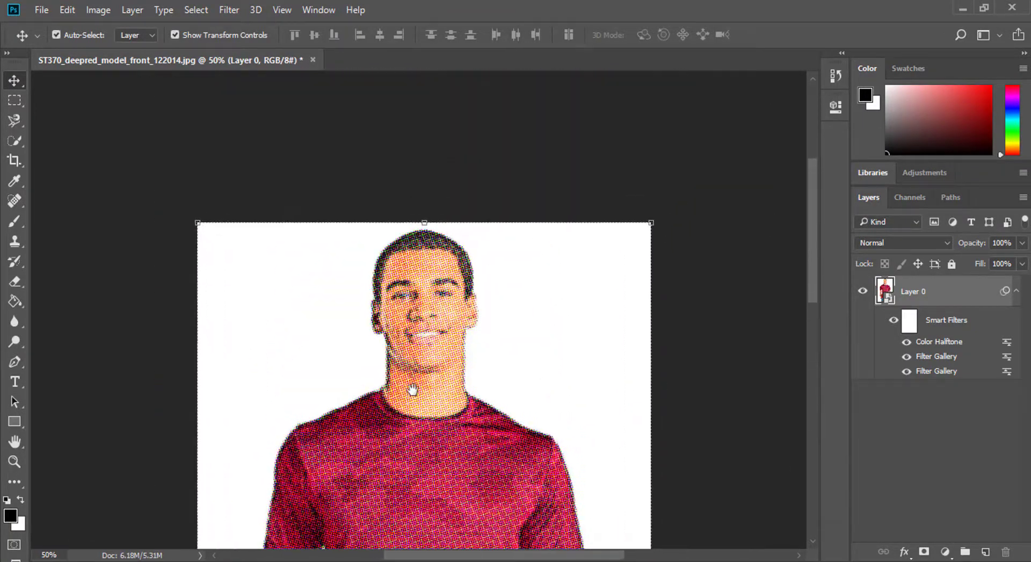
pyautogui.hotkey('ctrl', '+')
pyautogui.hotkey('ctrl', '+')
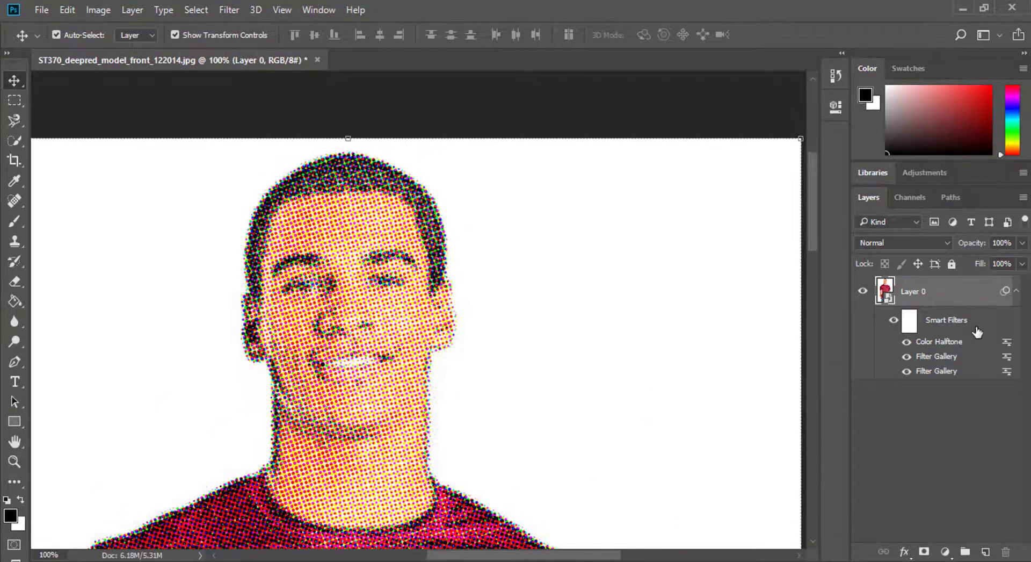
# - Set the Color Halftone filter's blending mode to Soft Light at 100% opacity
pyautogui.doubleClick(1007, 344)
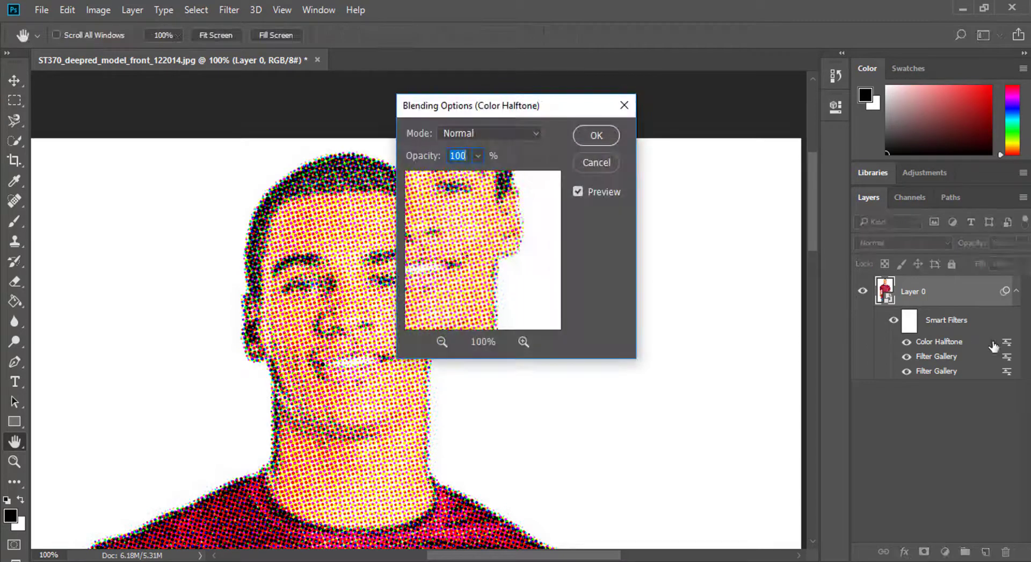
pyautogui.click(477, 157)
pyautogui.click(478, 156)
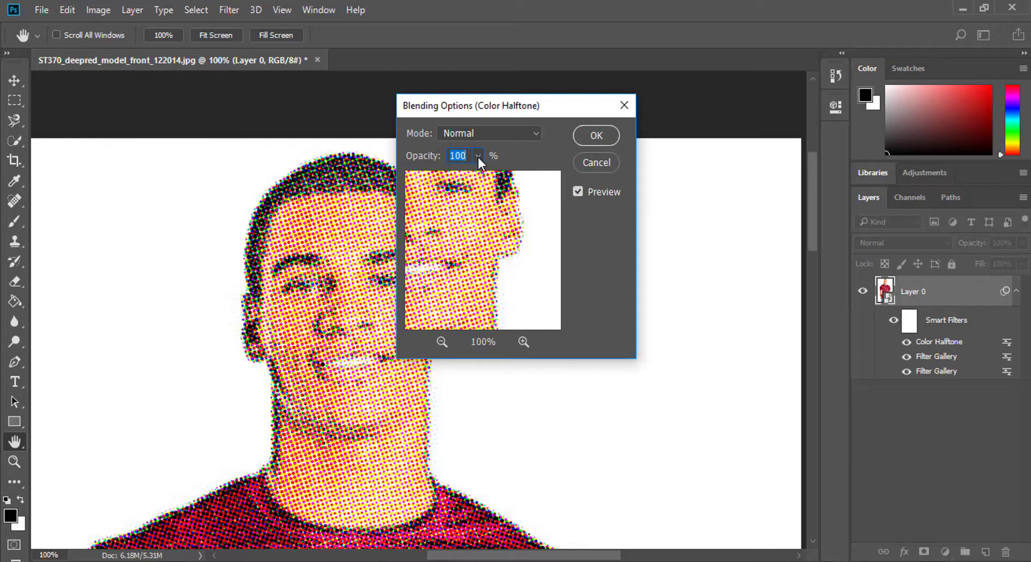
pyautogui.click(532, 134)
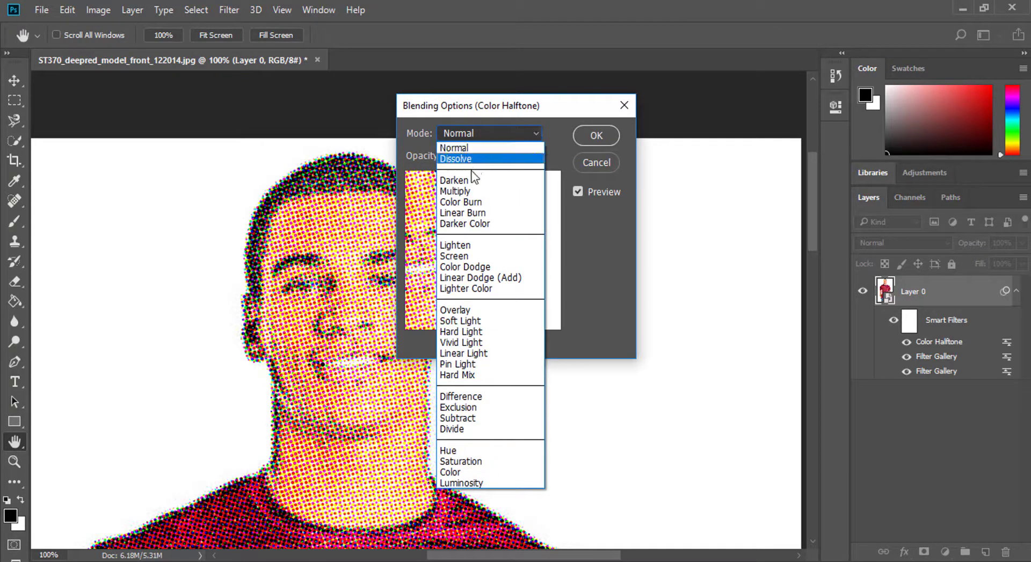
pyautogui.click(478, 321)
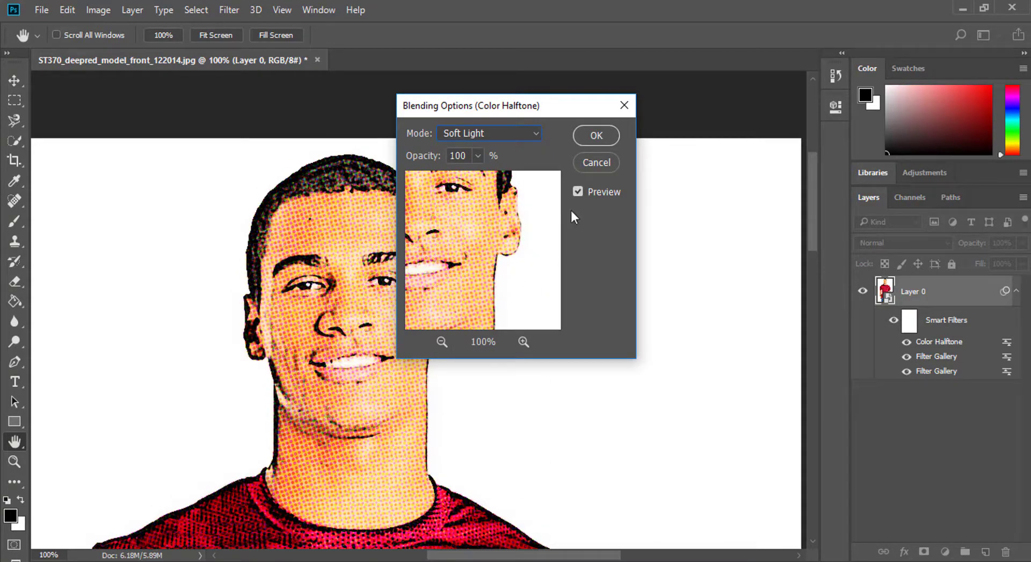
pyautogui.click(588, 141)
pyautogui.hotkey('ctrl', '-')
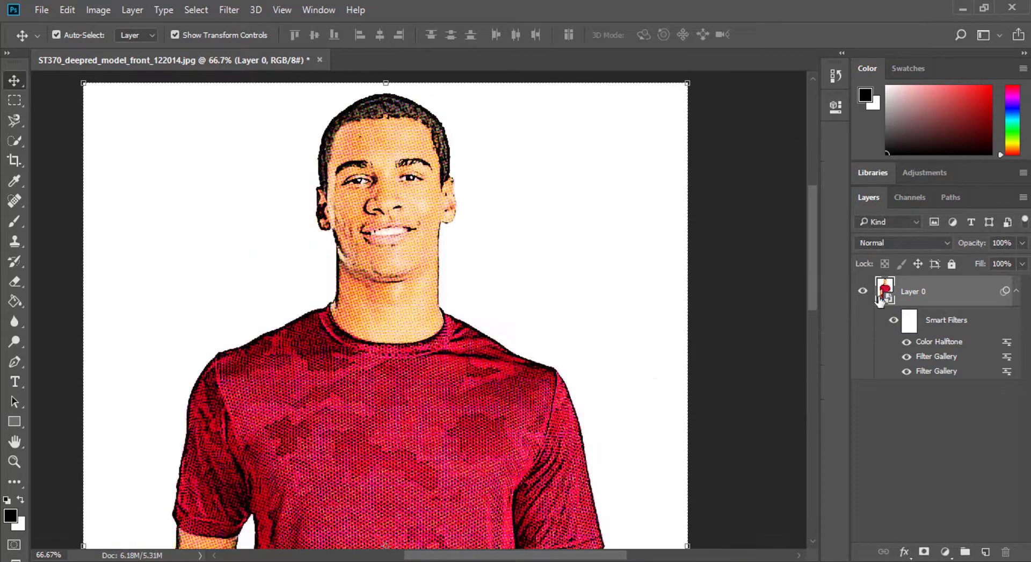
# - Duplicate Layer 0 and clear all smart filters from the copy
pyautogui.moveTo(928, 302); pyautogui.dragTo(919, 306)
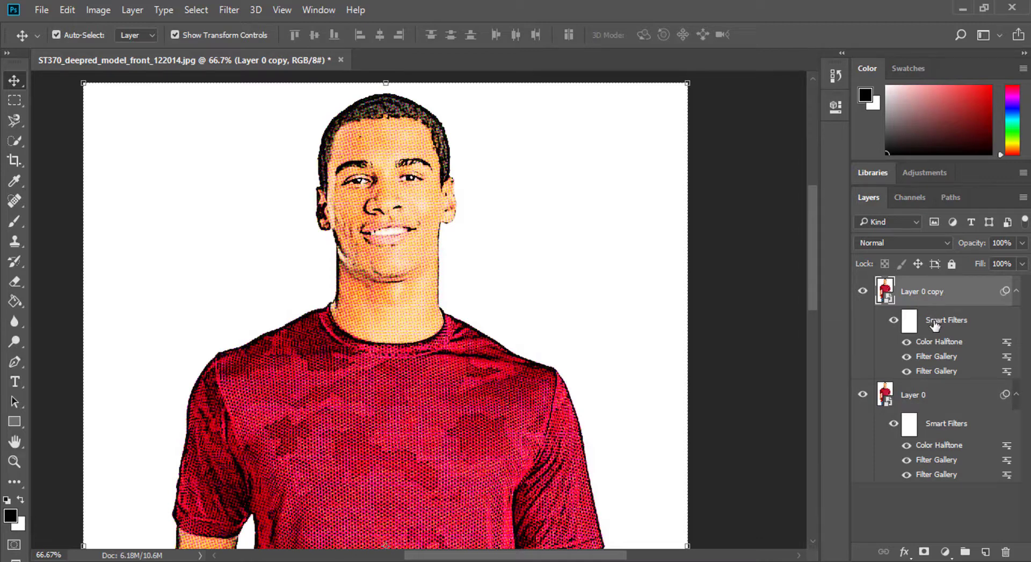
pyautogui.rightClick(934, 325)
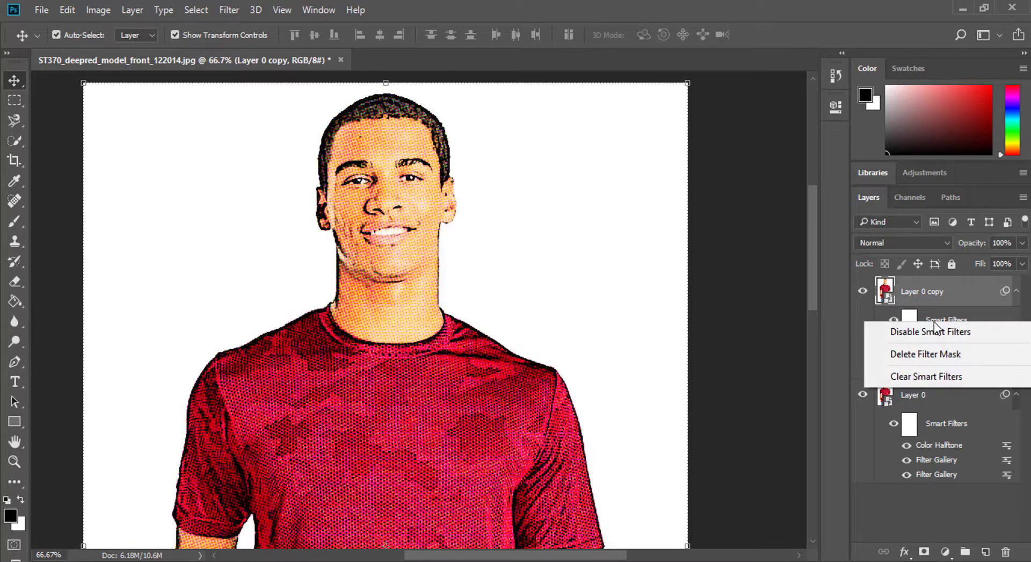
pyautogui.click(927, 379)
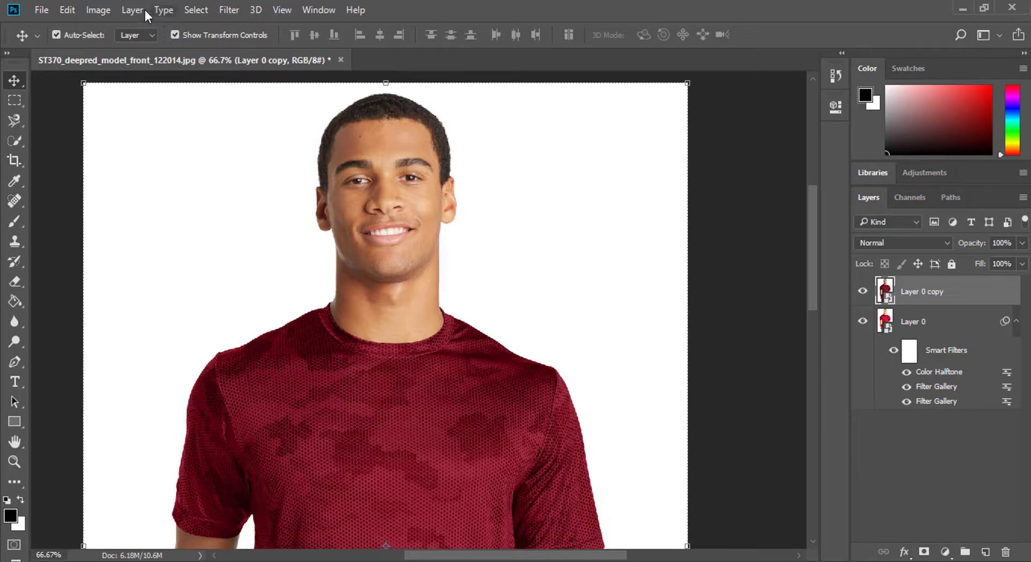
pyautogui.click(239, 8)
pyautogui.moveTo(252, 195)
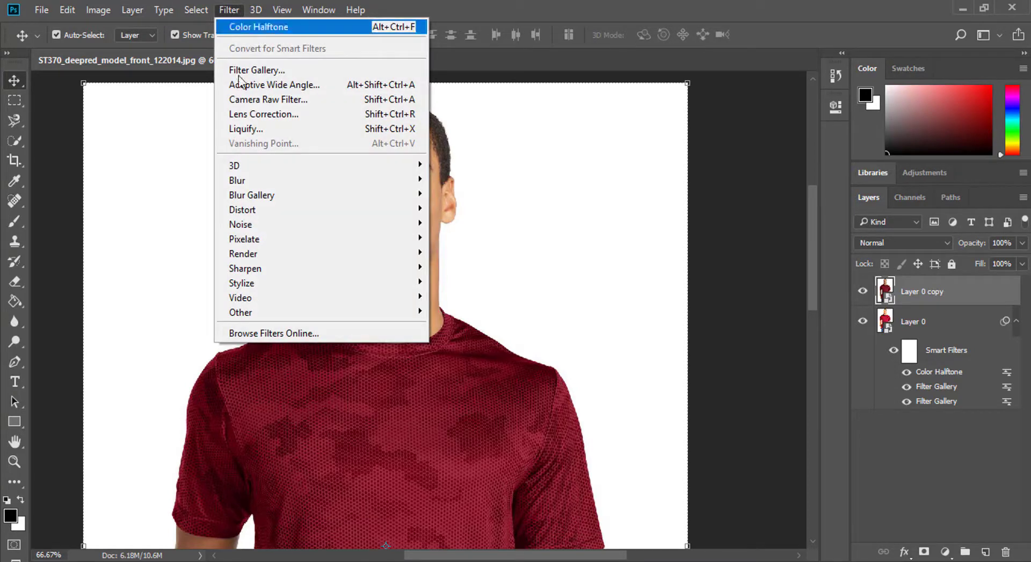
# - Switch the copy's Filter Gallery effect to Stylize > Glowing Edges
pyautogui.click(281, 69)
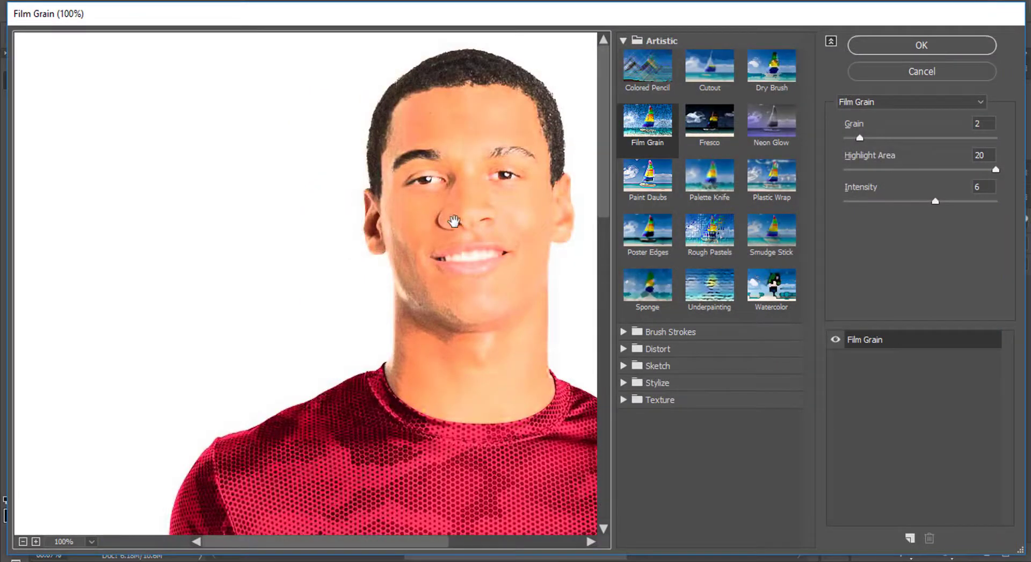
pyautogui.moveTo(453, 221)
pyautogui.mouseDown()
pyautogui.moveTo(299, 235)
pyautogui.moveTo(341, 255)
pyautogui.mouseUp()
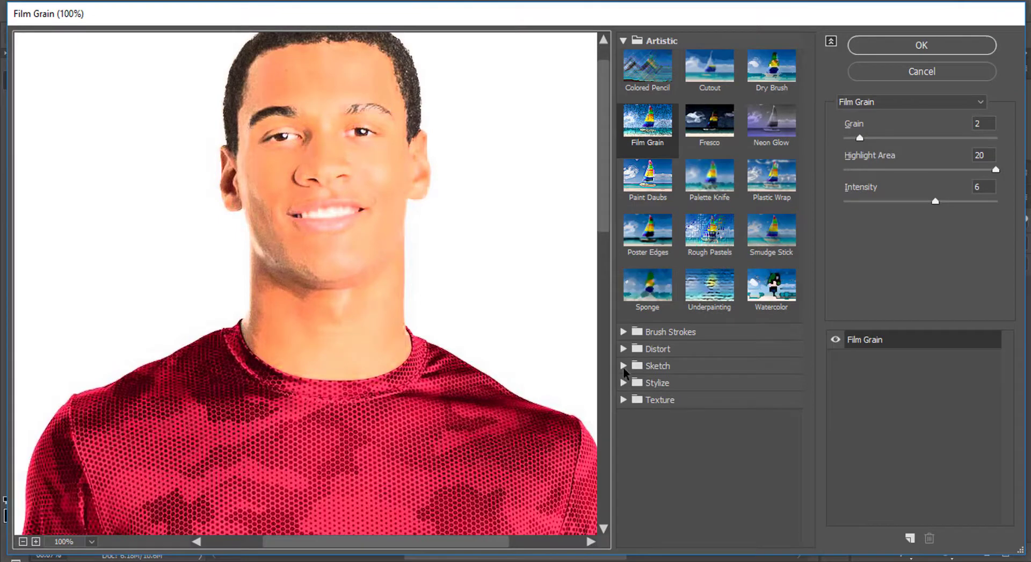
pyautogui.click(623, 383)
pyautogui.click(655, 402)
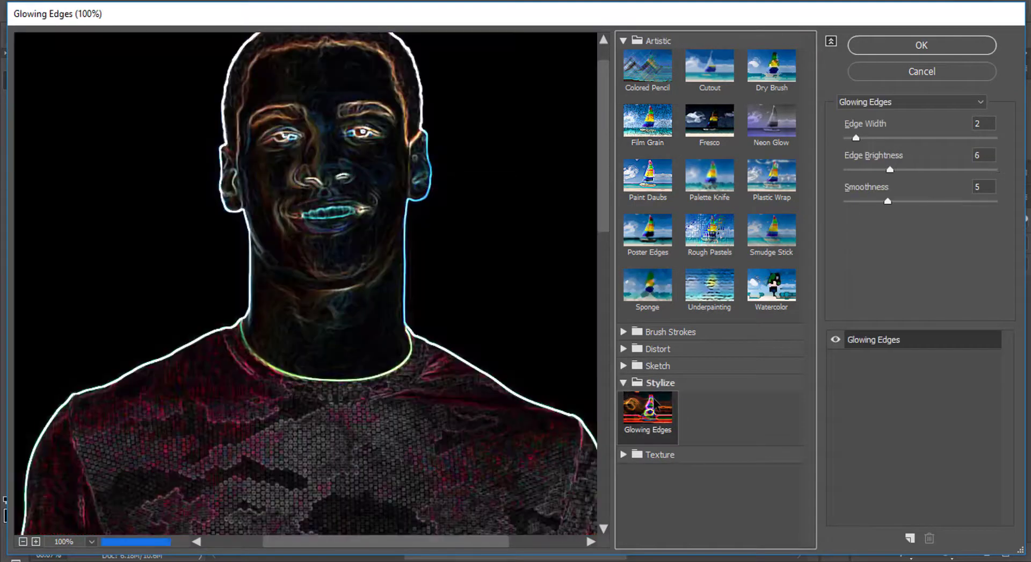
pyautogui.moveTo(319, 260)
pyautogui.mouseDown()
pyautogui.moveTo(380, 364)
pyautogui.moveTo(325, 359)
pyautogui.mouseUp()
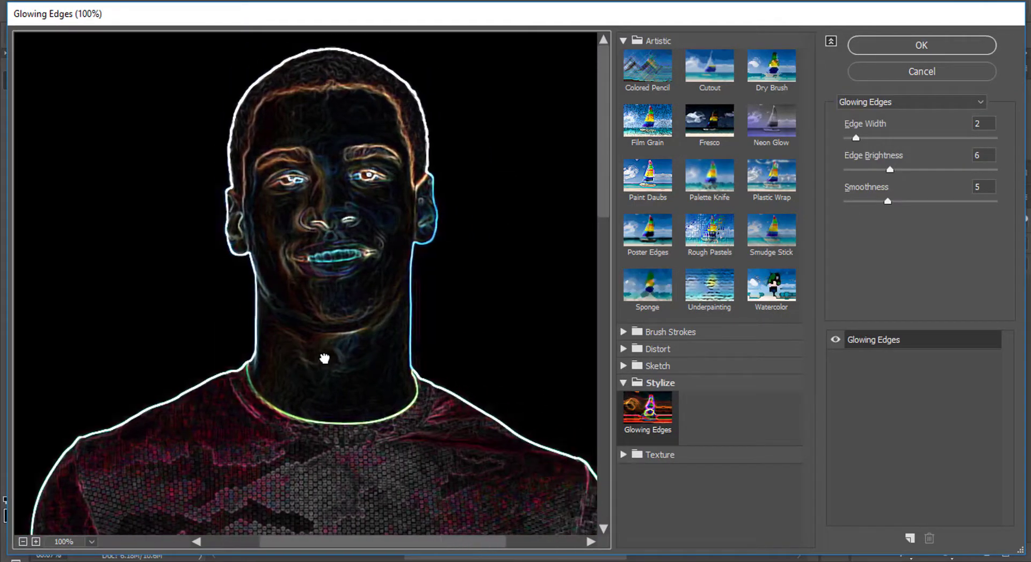
# - Set Glowing Edges to edge width 1, brightness 15, smoothness 5 and apply it
pyautogui.click(888, 201)
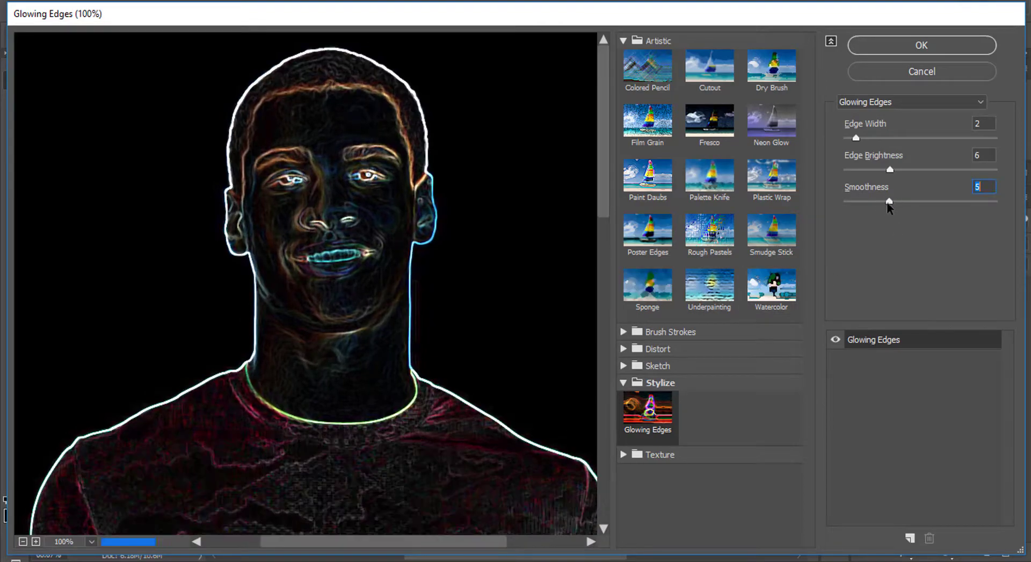
pyautogui.moveTo(890, 170); pyautogui.dragTo(935, 177)
pyautogui.scroll(-5, 300, 339)
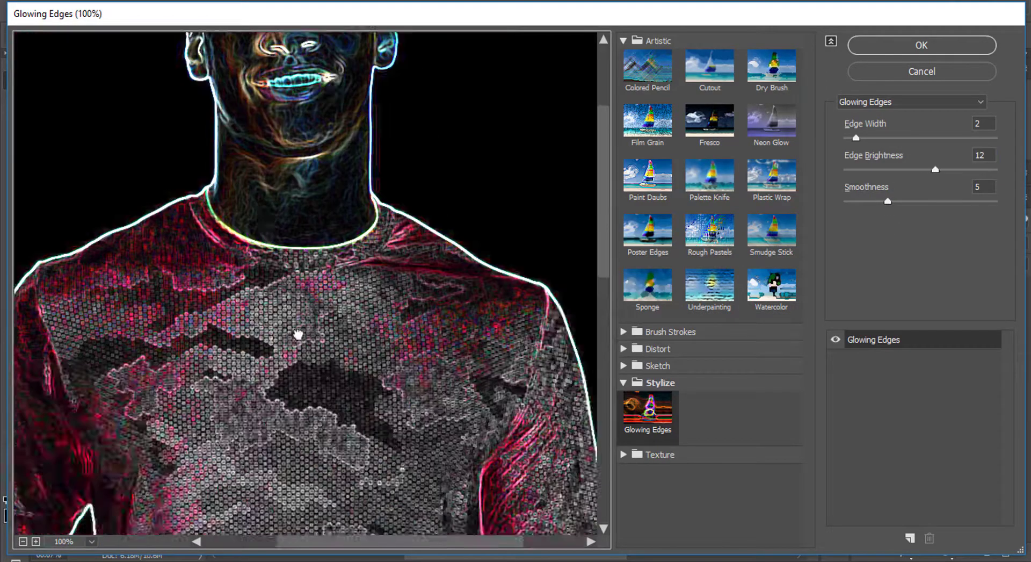
pyautogui.scroll(-5, 325, 237)
pyautogui.moveTo(856, 138); pyautogui.dragTo(846, 139)
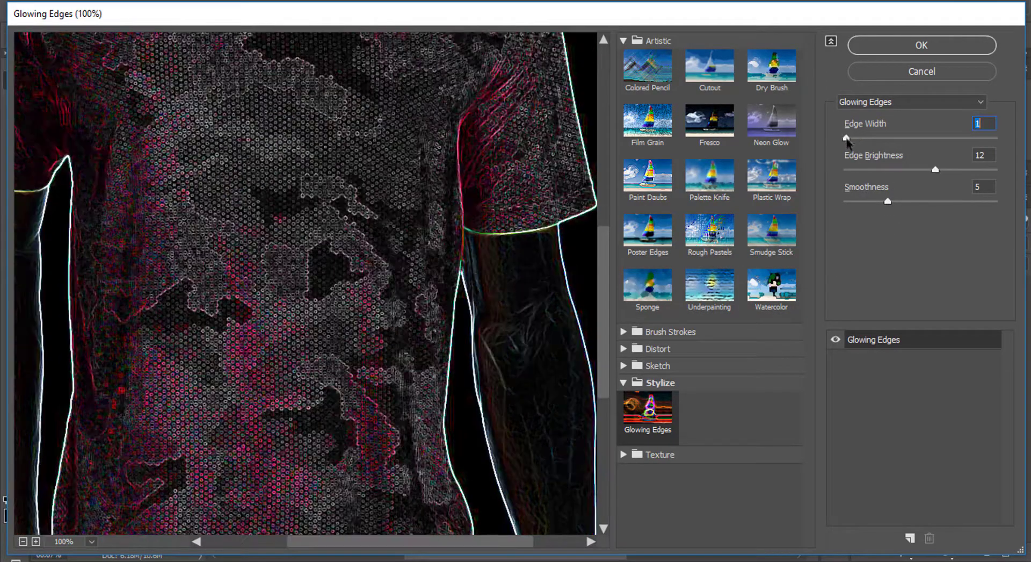
pyautogui.scroll(5, 299, 292)
pyautogui.scroll(2, 254, 354)
pyautogui.click(943, 170)
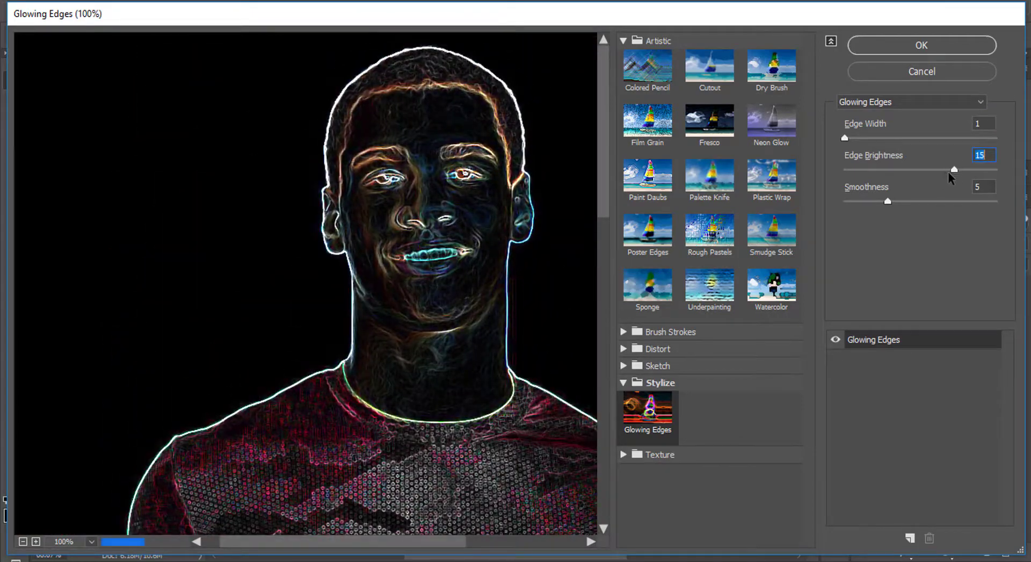
pyautogui.click(921, 202)
pyautogui.click(922, 46)
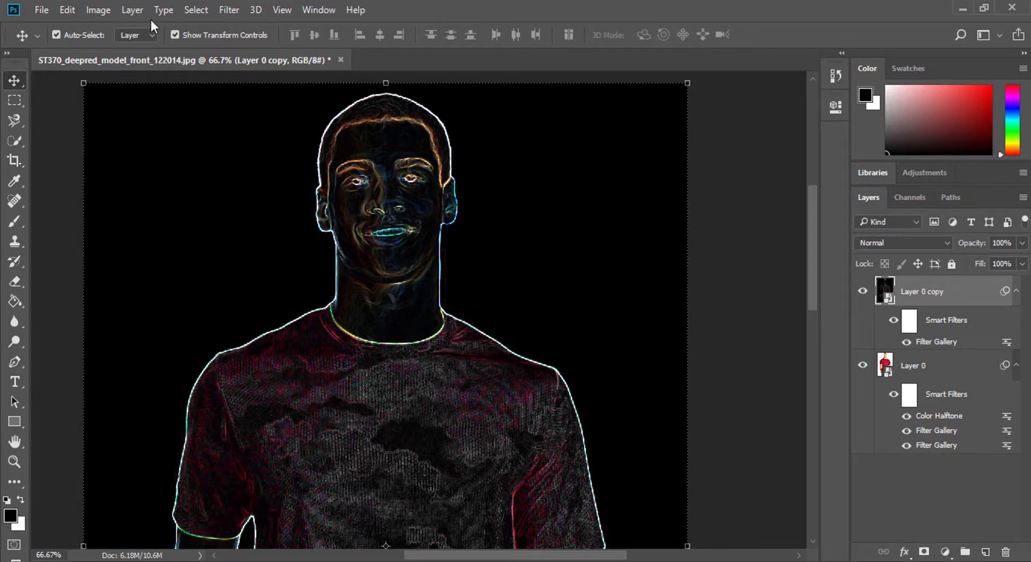
# - Add a Black & White adjustment with default settings to the copy
pyautogui.click(108, 15)
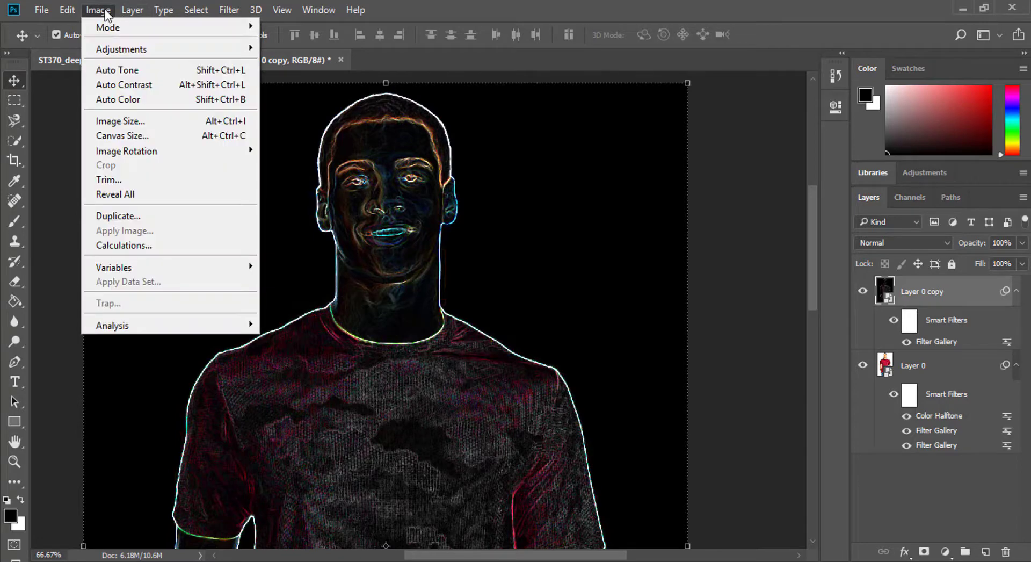
pyautogui.moveTo(121, 49)
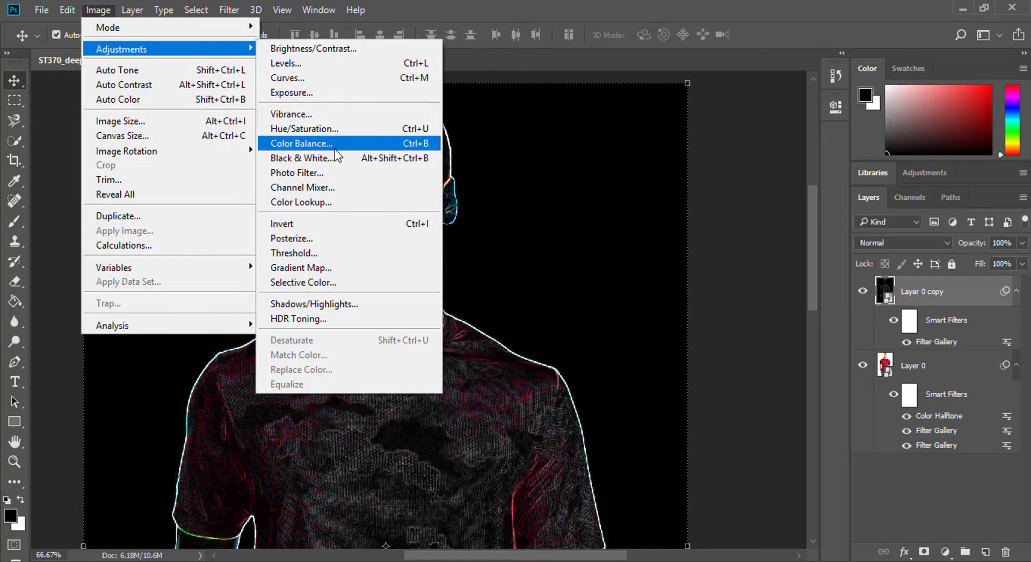
pyautogui.click(322, 158)
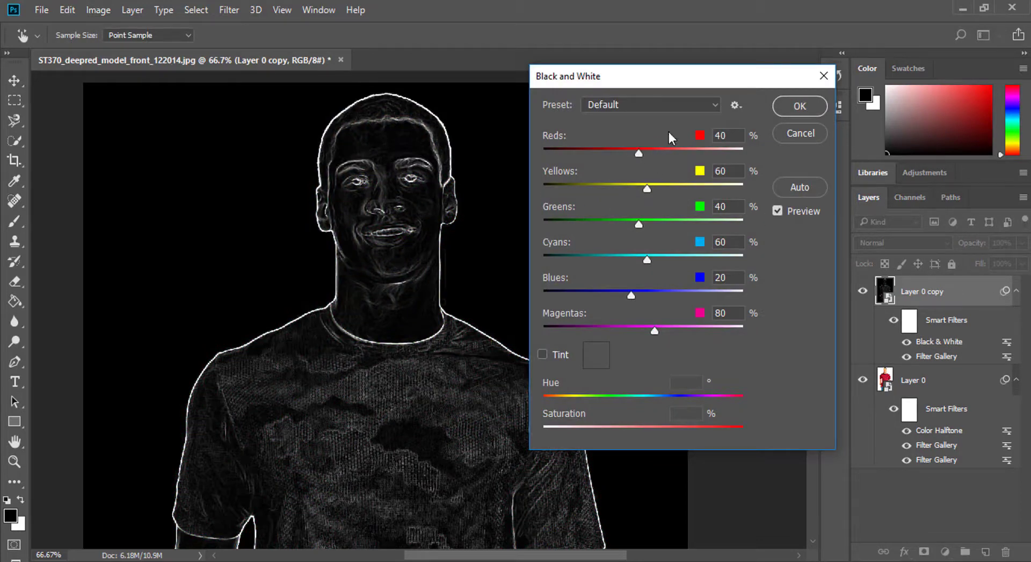
pyautogui.click(801, 106)
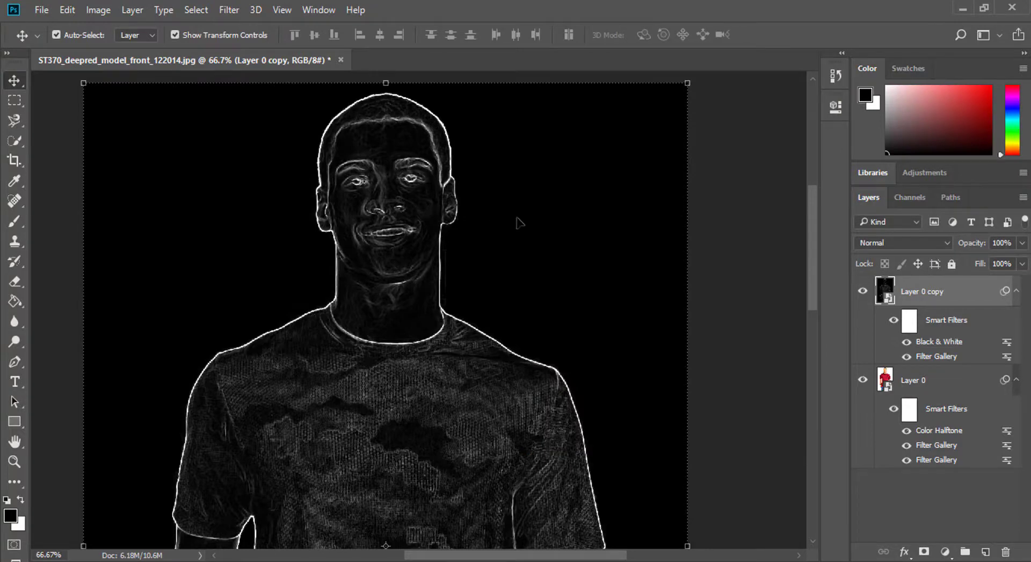
# - Invert the copy into dark sketch lines on white and review it
pyautogui.press('ctrl')
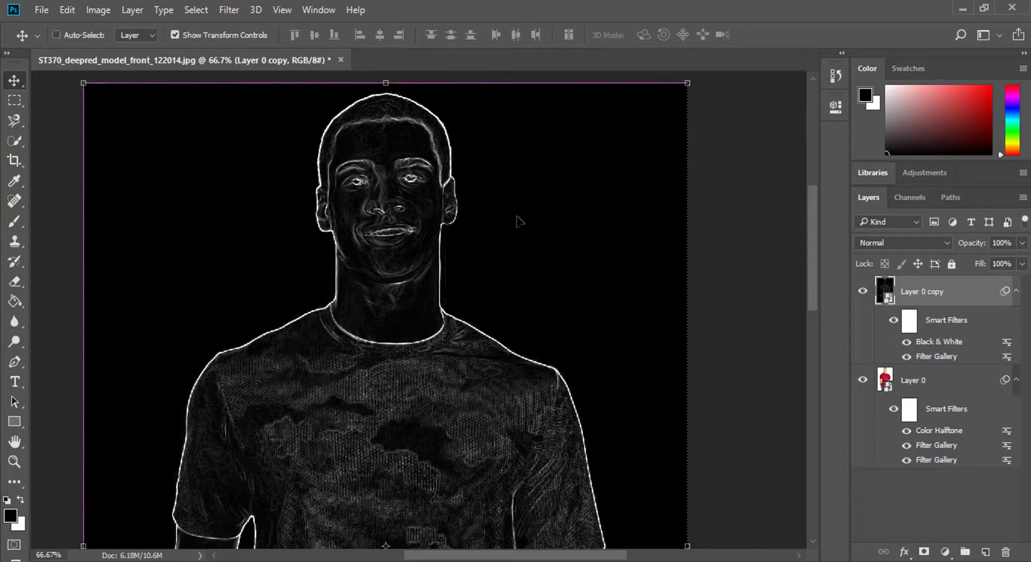
pyautogui.press('ctrl')
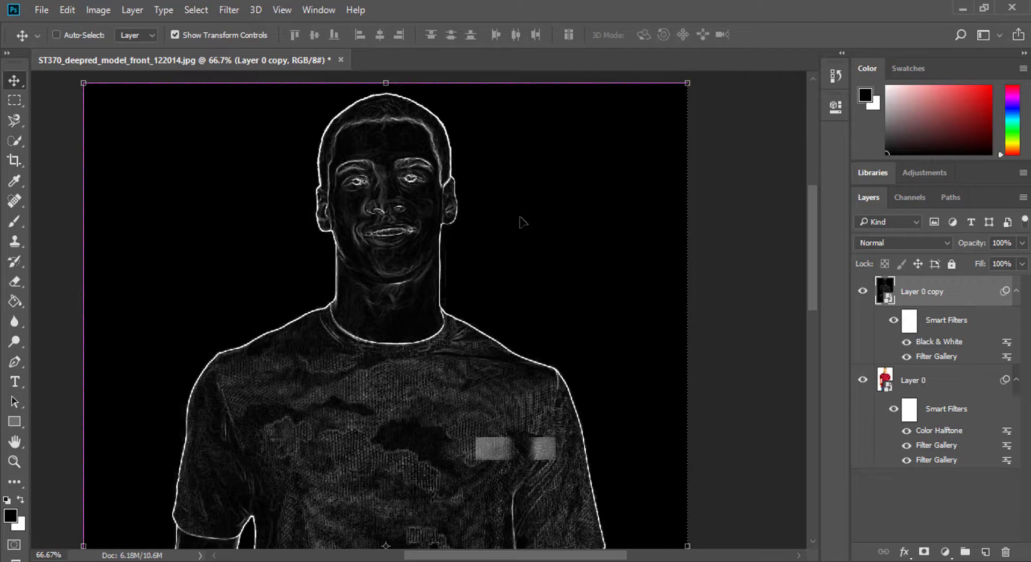
pyautogui.hotkey('ctrl', 'i')
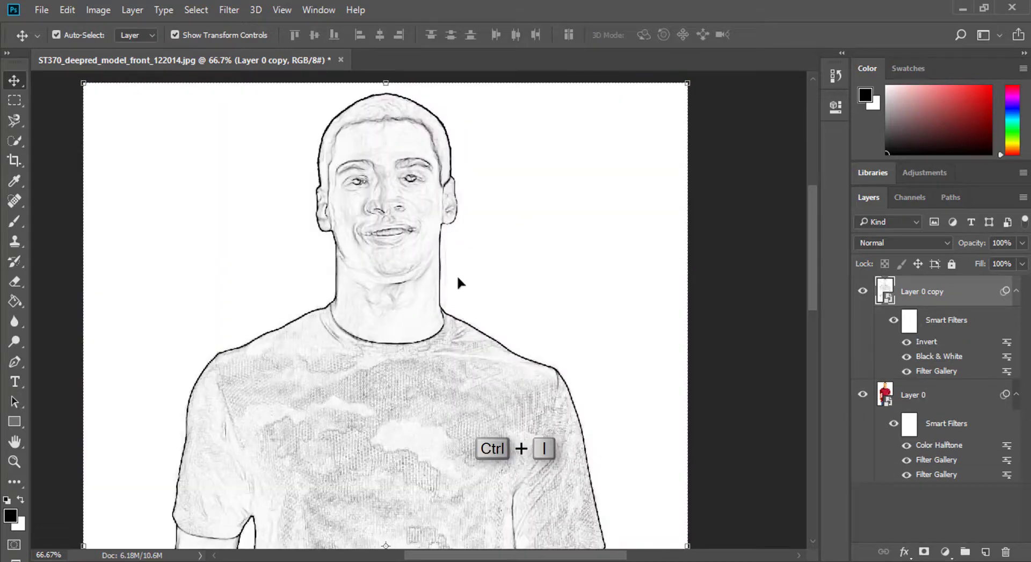
pyautogui.moveTo(369, 357)
pyautogui.mouseDown()
pyautogui.moveTo(471, 232)
pyautogui.moveTo(493, 177)
pyautogui.mouseUp()
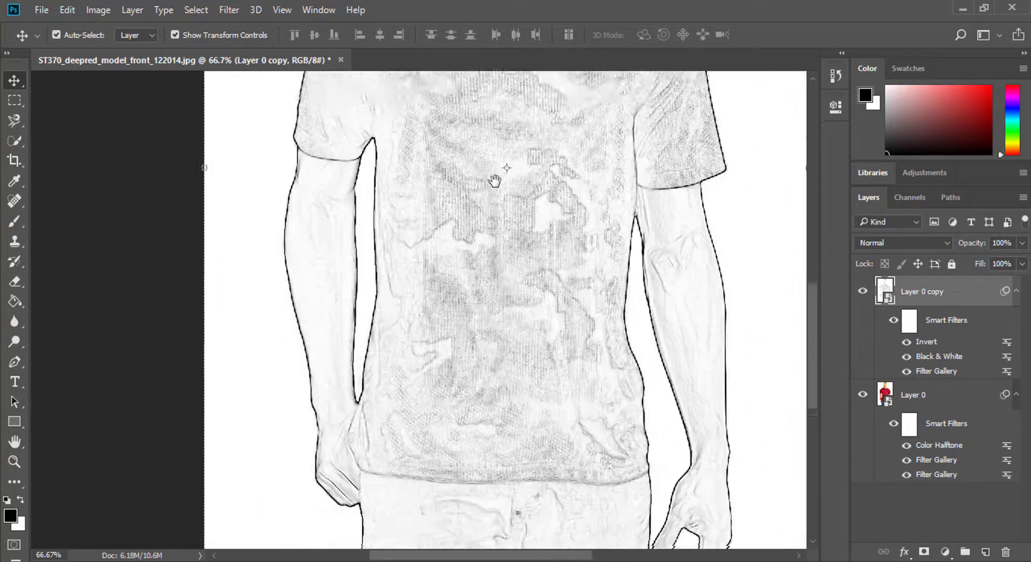
pyautogui.moveTo(524, 333)
pyautogui.mouseDown()
pyautogui.moveTo(508, 199)
pyautogui.moveTo(484, 329)
pyautogui.mouseUp()
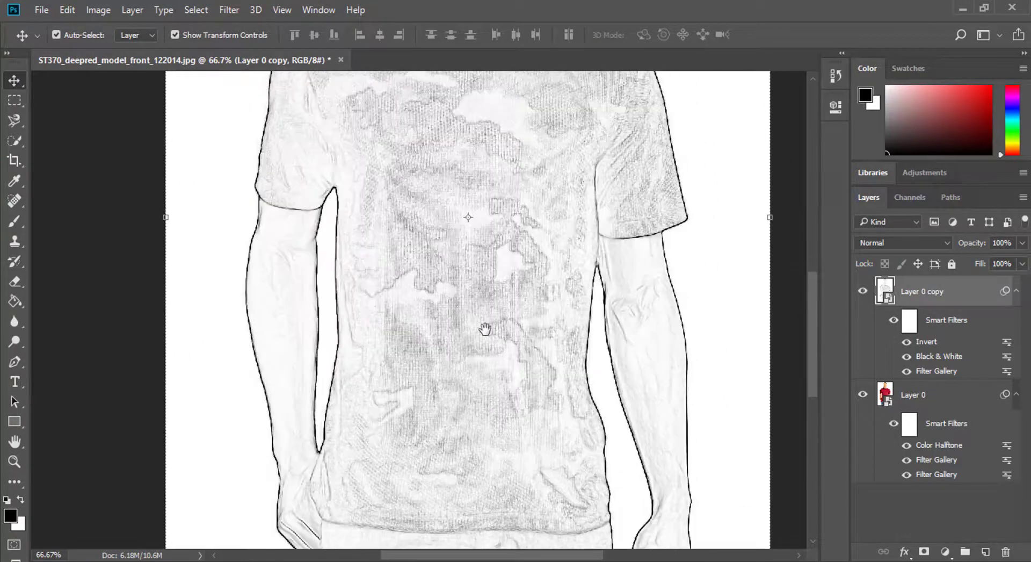
pyautogui.moveTo(487, 261); pyautogui.dragTo(472, 426)
pyautogui.moveTo(516, 329); pyautogui.dragTo(510, 414)
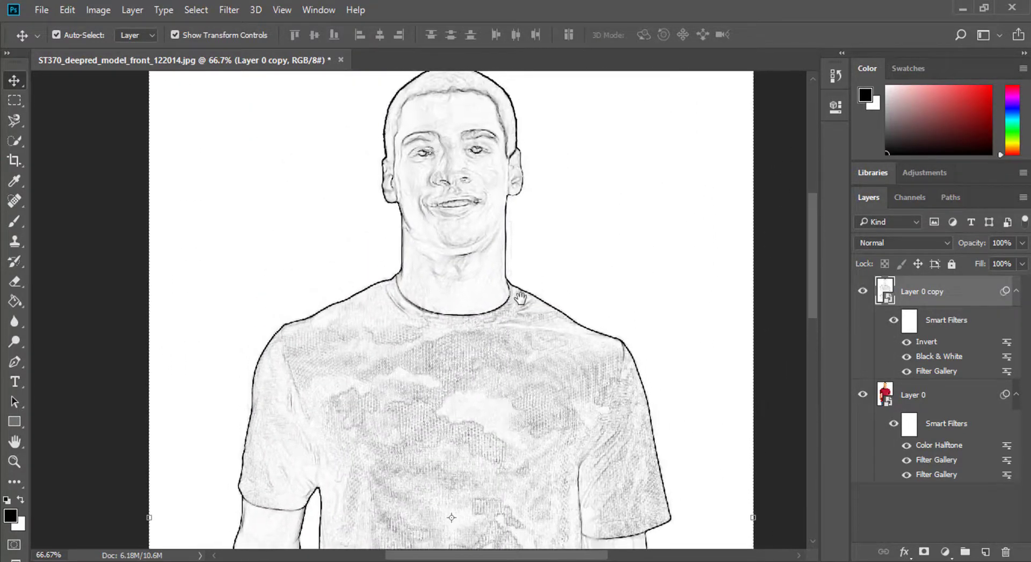
pyautogui.moveTo(518, 300)
pyautogui.mouseDown()
pyautogui.moveTo(475, 325)
pyautogui.moveTo(450, 370)
pyautogui.mouseUp()
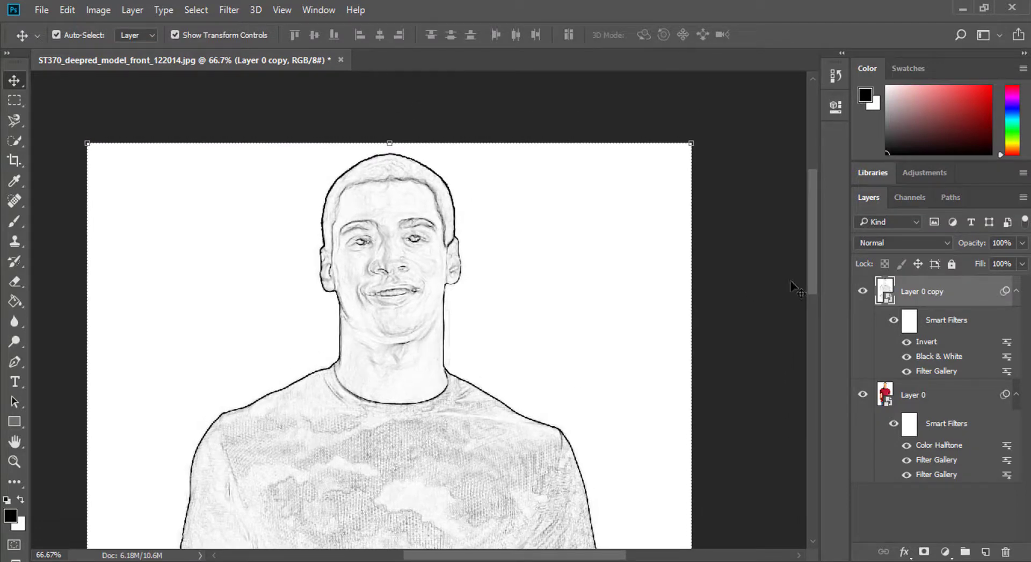
# - Set Layer 0 copy to Multiply blend mode and add a layer mask
pyautogui.click(944, 244)
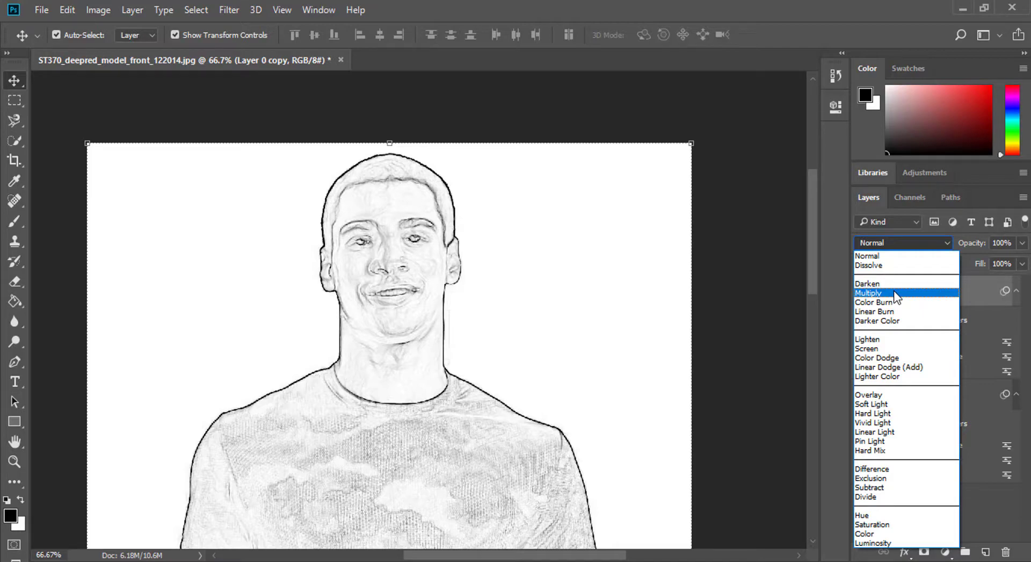
pyautogui.click(894, 293)
pyautogui.moveTo(461, 392)
pyautogui.mouseDown()
pyautogui.moveTo(487, 283)
pyautogui.moveTo(437, 479)
pyautogui.mouseUp()
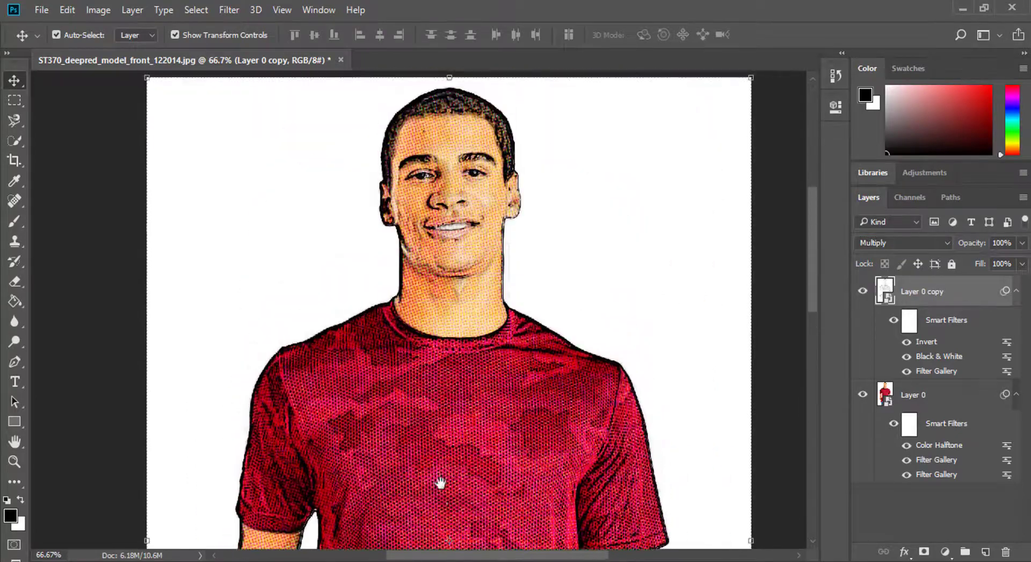
pyautogui.click(924, 551)
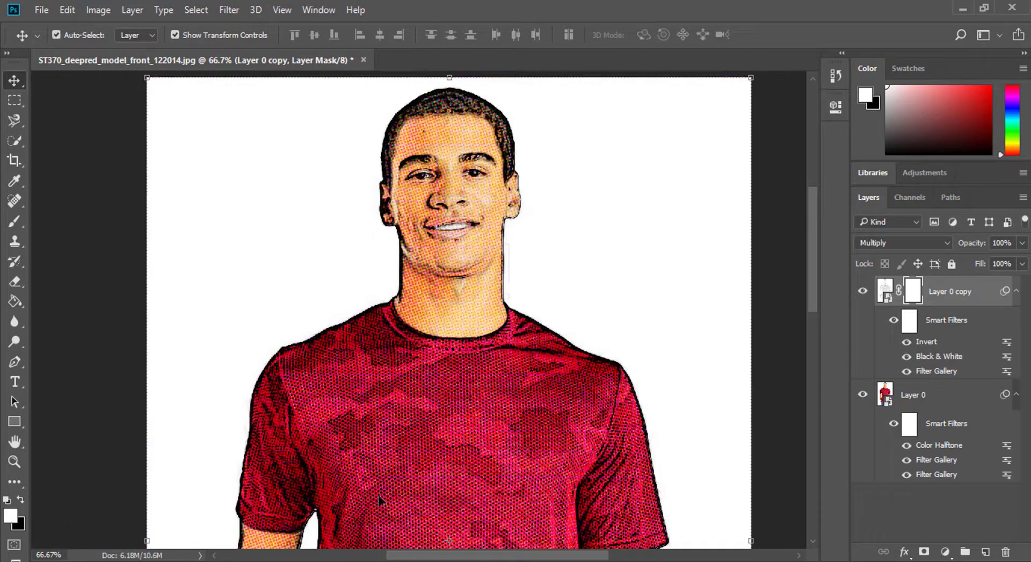
# - Invert the sketch layer's mask and brush the ink outline back along the ear
pyautogui.press('ctrl')
pyautogui.hotkey('ctrl', 'i')
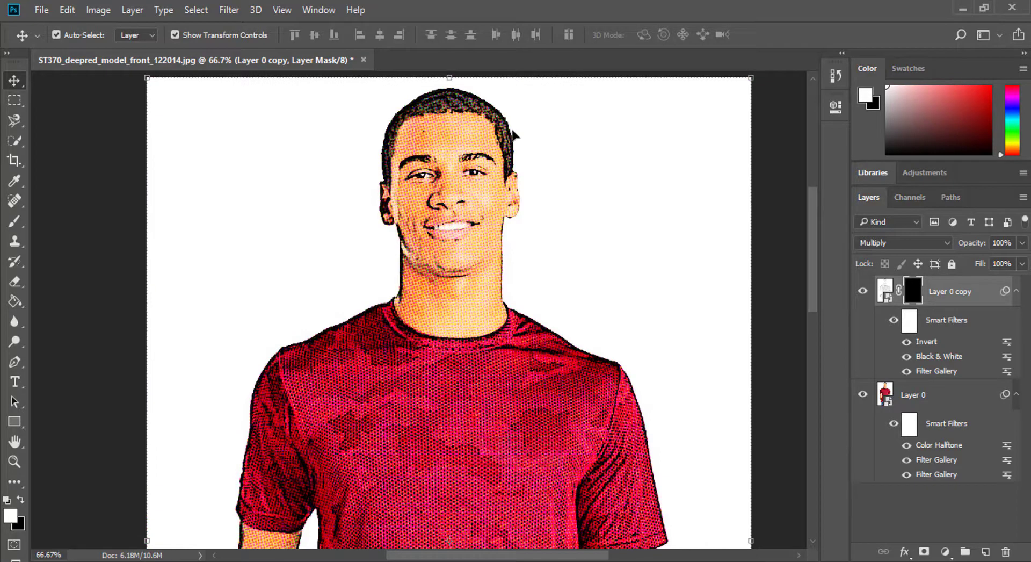
pyautogui.click(15, 221)
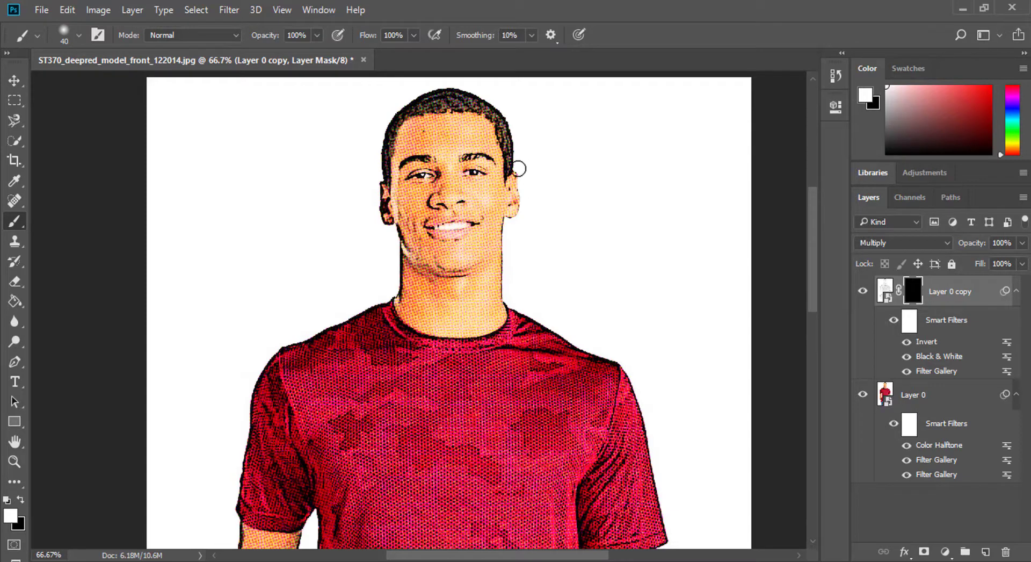
pyautogui.moveTo(518, 168)
pyautogui.mouseDown()
pyautogui.moveTo(505, 293)
pyautogui.moveTo(525, 175)
pyautogui.moveTo(408, 104)
pyautogui.moveTo(384, 209)
pyautogui.moveTo(395, 292)
pyautogui.mouseUp()
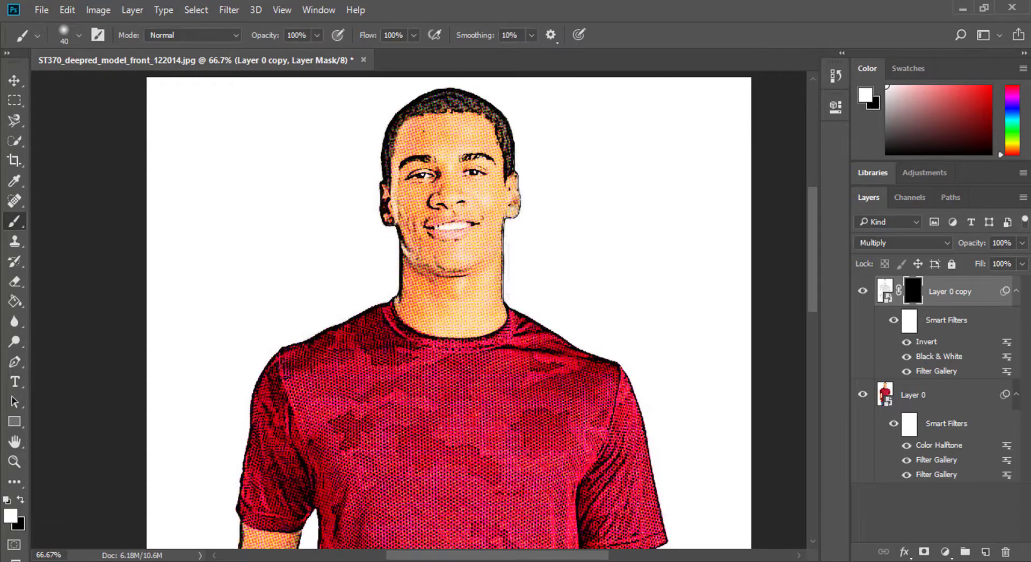
# - Paint more ink outline into the mask along the arm, hand, mouth and jaw
pyautogui.scroll(-3, 395, 293)
pyautogui.hscroll(3, 395, 293)
pyautogui.scroll(-3, 461, 203)
pyautogui.scroll(-3, 433, 215)
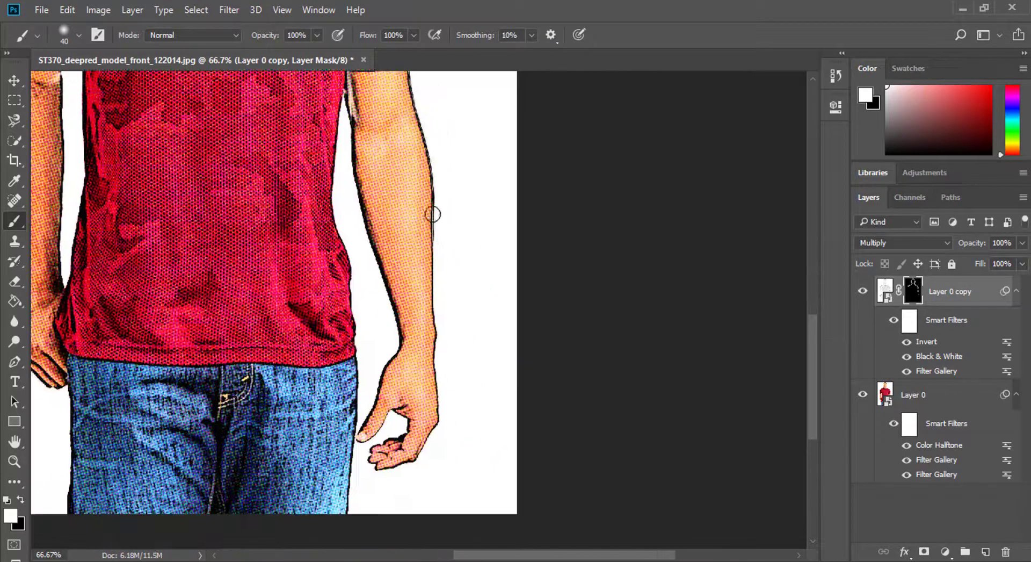
pyautogui.moveTo(434, 214); pyautogui.dragTo(435, 394)
pyautogui.scroll(-3, 432, 376)
pyautogui.moveTo(431, 346); pyautogui.dragTo(358, 370)
pyautogui.scroll(-1, 358, 371)
pyautogui.moveTo(365, 424)
pyautogui.mouseDown()
pyautogui.moveTo(355, 188)
pyautogui.moveTo(410, 396)
pyautogui.mouseUp()
pyautogui.scroll(3, 357, 300)
pyautogui.hscroll(-3, 281, 463)
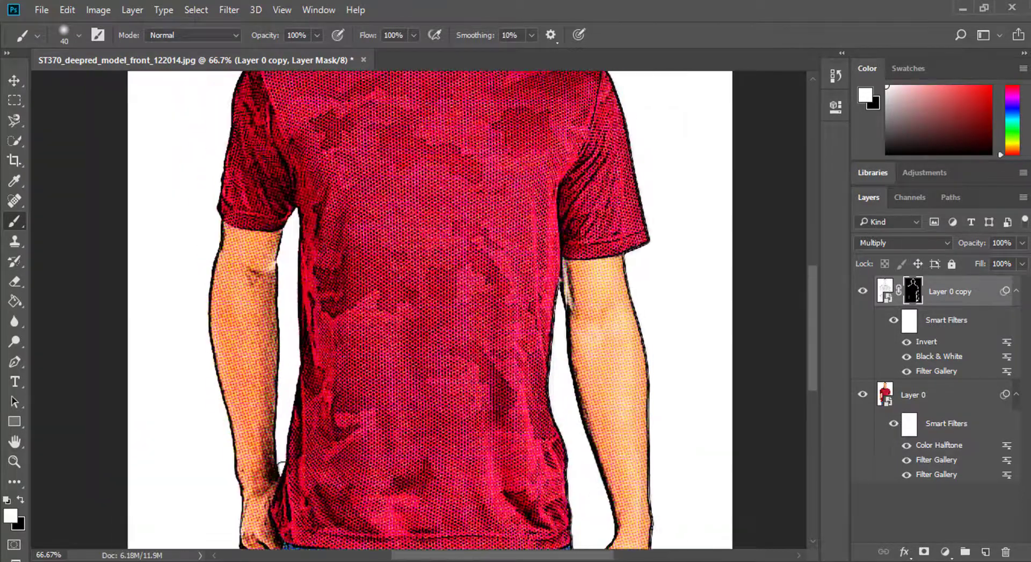
pyautogui.moveTo(281, 463); pyautogui.dragTo(299, 202)
pyautogui.scroll(3, 334, 410)
pyautogui.scroll(1, 493, 292)
pyautogui.scroll(1, 387, 312)
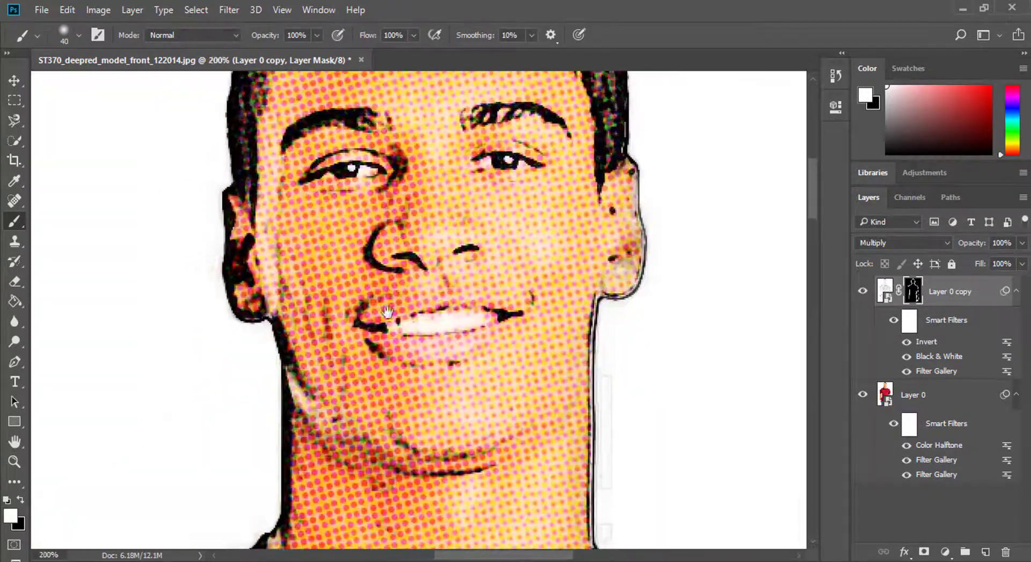
pyautogui.moveTo(460, 333); pyautogui.dragTo(511, 272)
# - Hide Layer 0 copy and Layer 0's smart filters to show the original photo
pyautogui.scroll(-1, 517, 361)
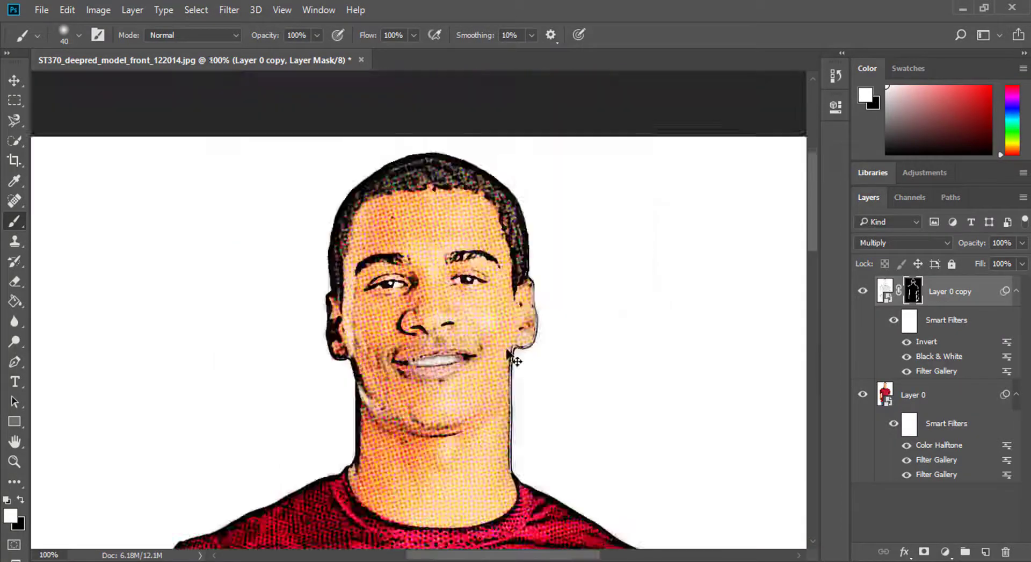
pyautogui.scroll(-1, 517, 361)
pyautogui.scroll(-3, 805, 294)
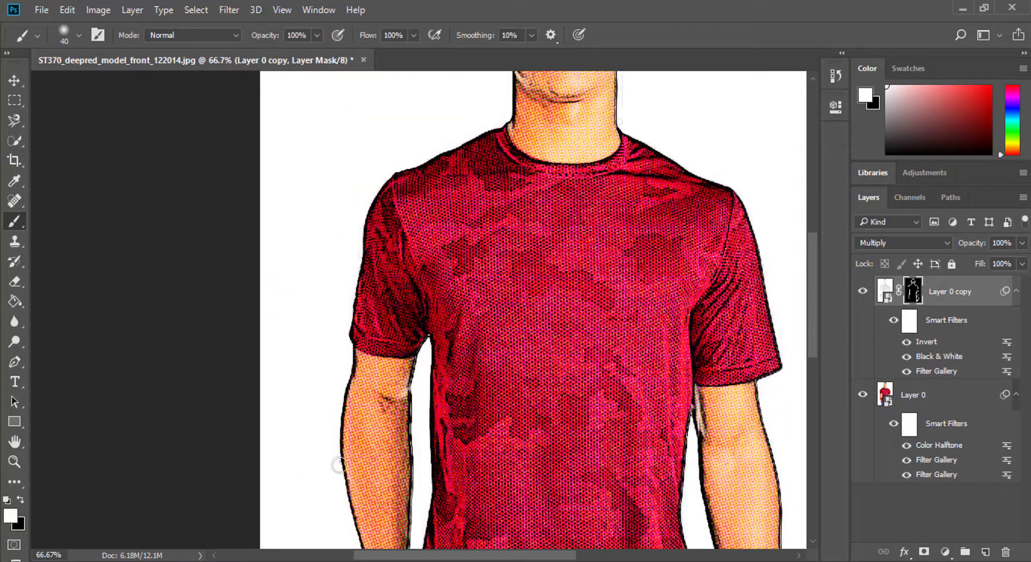
pyautogui.scroll(-2, 356, 322)
pyautogui.scroll(2, 346, 275)
pyautogui.scroll(-3, 348, 273)
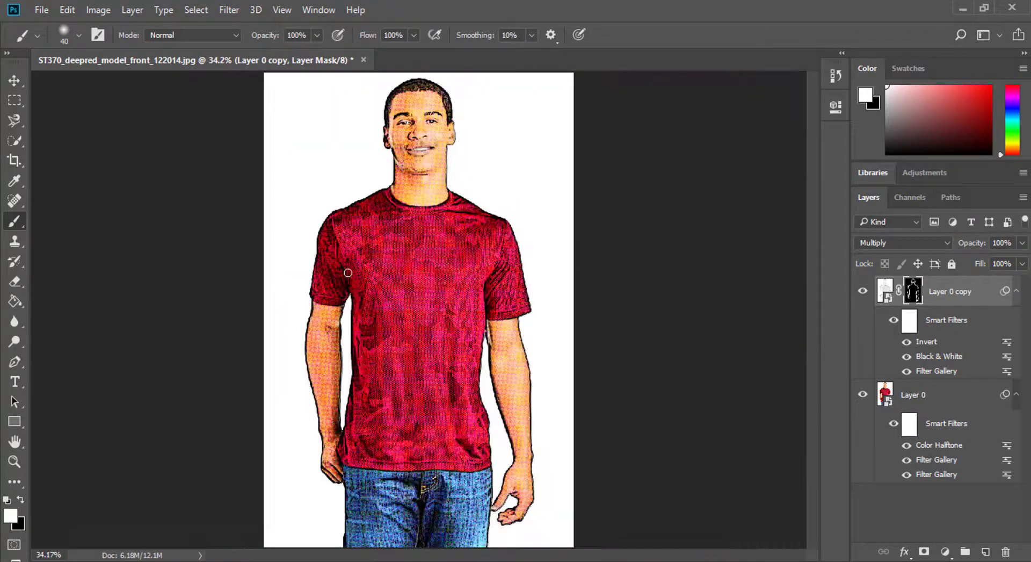
pyautogui.click(862, 292)
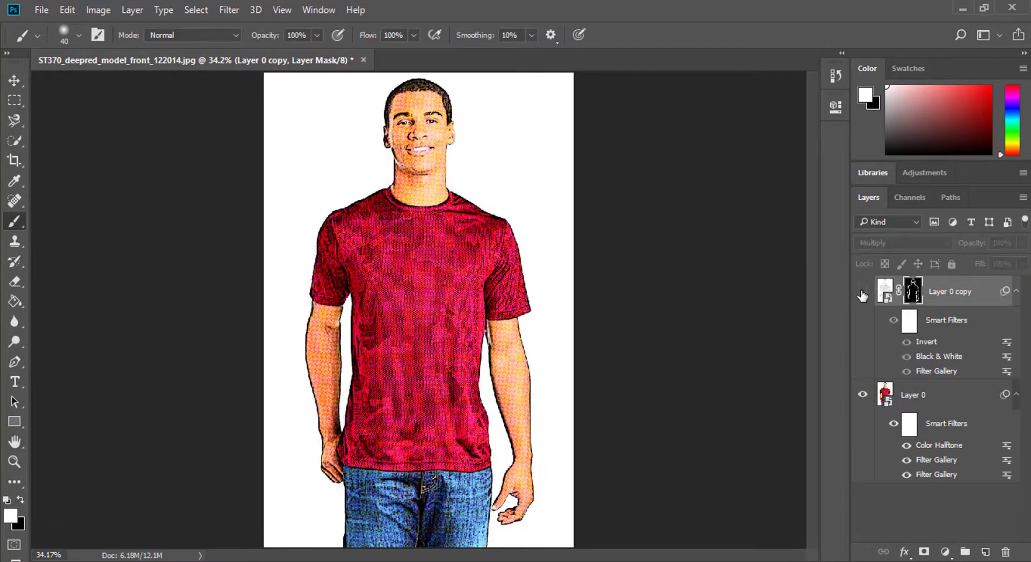
pyautogui.click(893, 424)
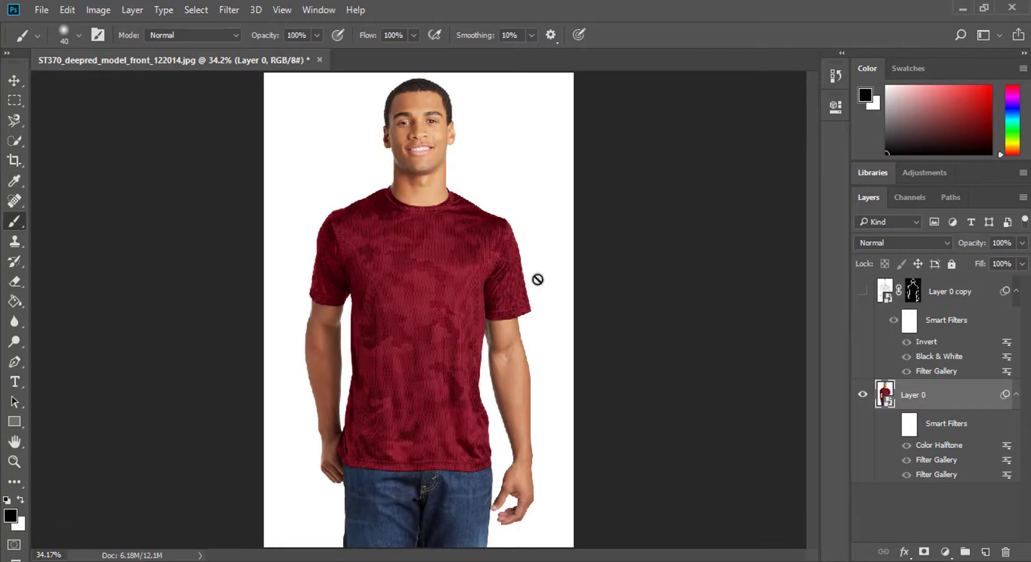
# - Quick-select the man's head, shirt, arms and hands
pyautogui.press('w')
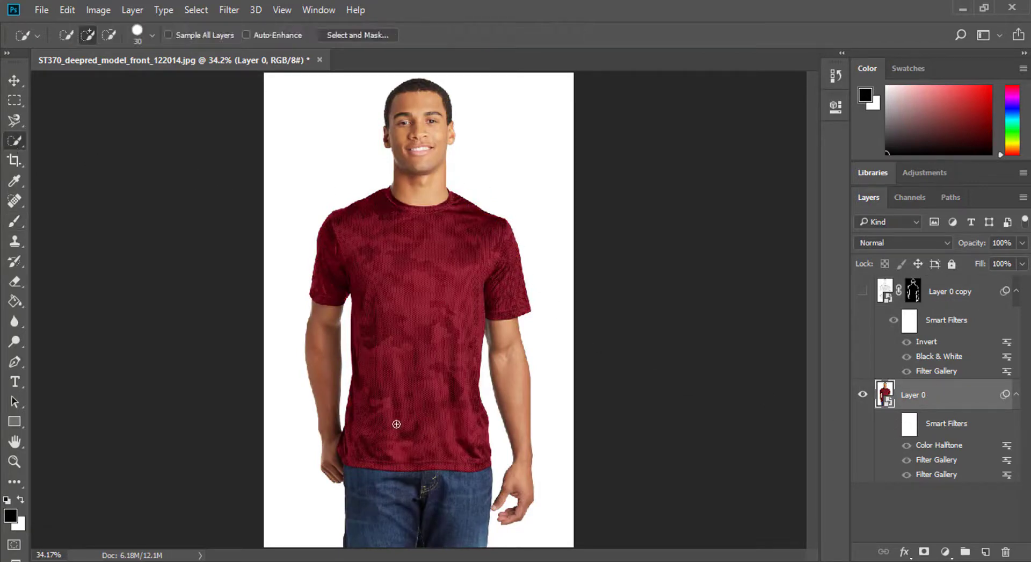
pyautogui.moveTo(398, 425); pyautogui.dragTo(427, 156)
pyautogui.moveTo(480, 295); pyautogui.dragTo(327, 320)
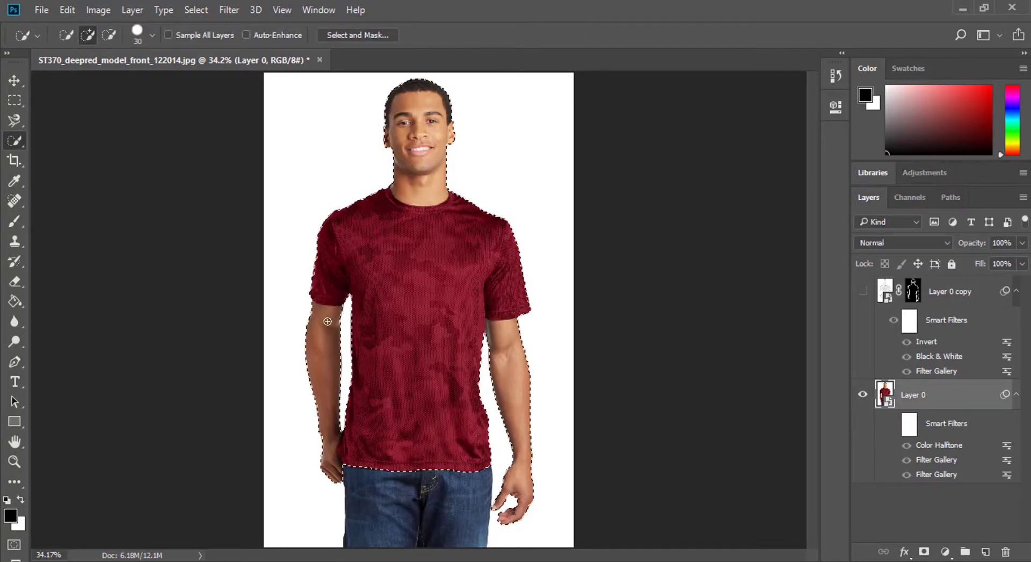
pyautogui.hotkey('ctrl', '+')
pyautogui.hotkey('ctrl', '+')
pyautogui.hotkey('ctrl', '+')
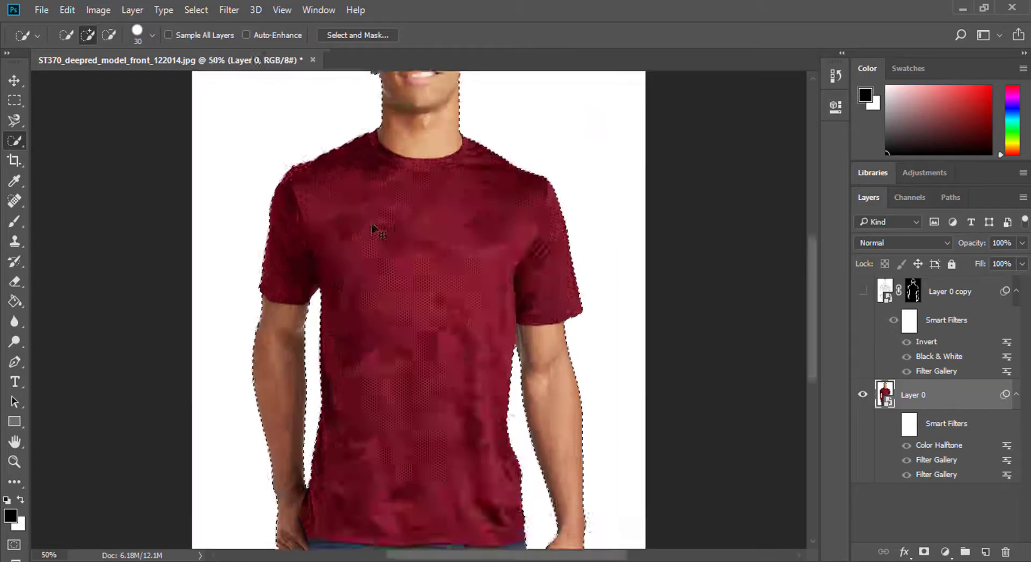
pyautogui.moveTo(276, 199)
pyautogui.mouseDown()
pyautogui.moveTo(482, 393)
pyautogui.moveTo(438, 511)
pyautogui.moveTo(191, 396)
pyautogui.moveTo(512, 390)
pyautogui.moveTo(536, 290)
pyautogui.moveTo(610, 356)
pyautogui.moveTo(532, 286)
pyautogui.moveTo(468, 388)
pyautogui.mouseUp()
pyautogui.hotkey('ctrl', '0')
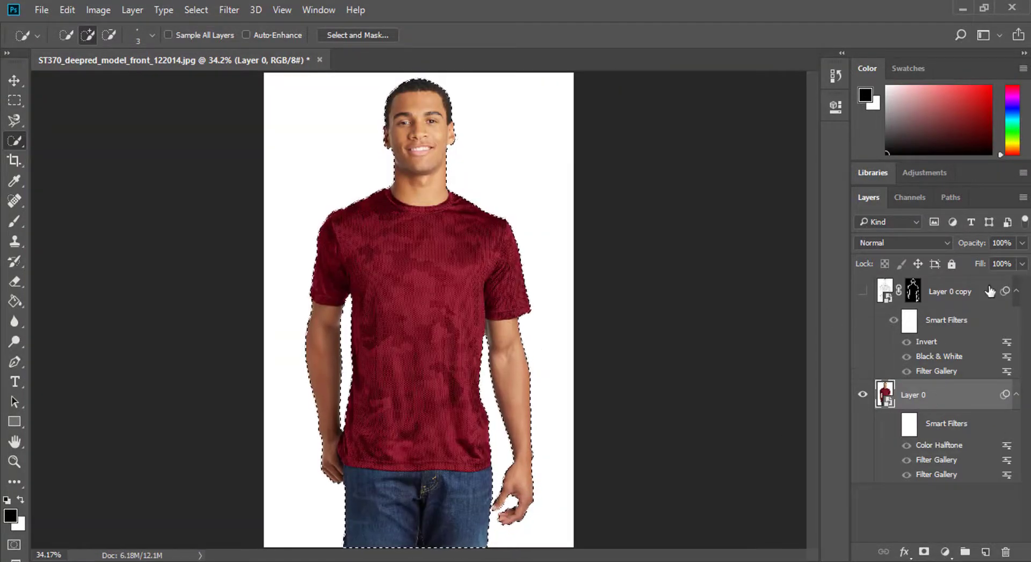
# - Add a red Solid Color fill layer
pyautogui.hotkey('alt', ']')
pyautogui.click(945, 551)
pyautogui.click(934, 221)
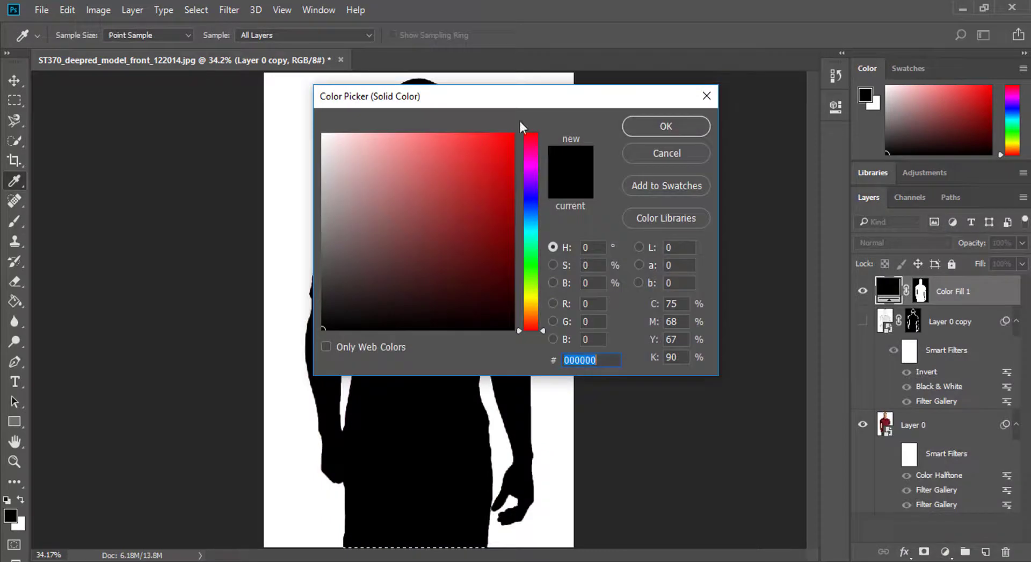
pyautogui.moveTo(519, 100); pyautogui.dragTo(806, 154)
pyautogui.click(730, 215)
pyautogui.click(956, 182)
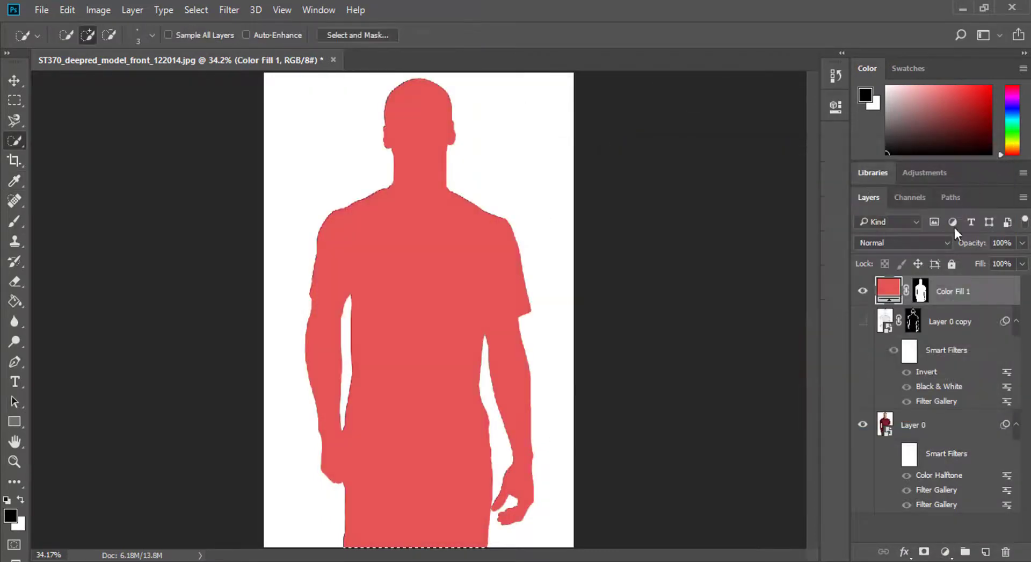
# - Invert the fill layer's mask so red covers only the background, then reload the model selection
pyautogui.click(837, 106)
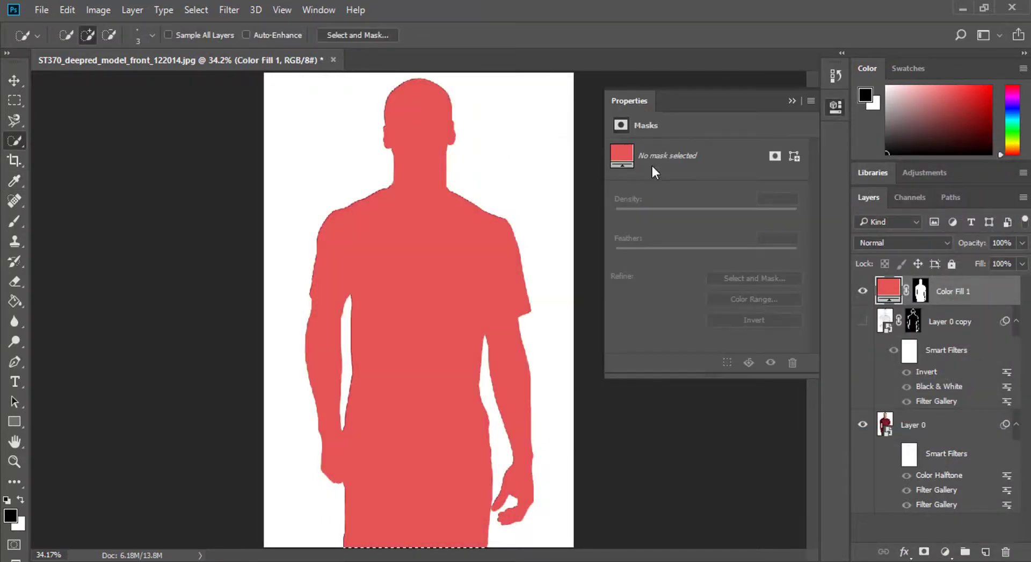
pyautogui.click(921, 291)
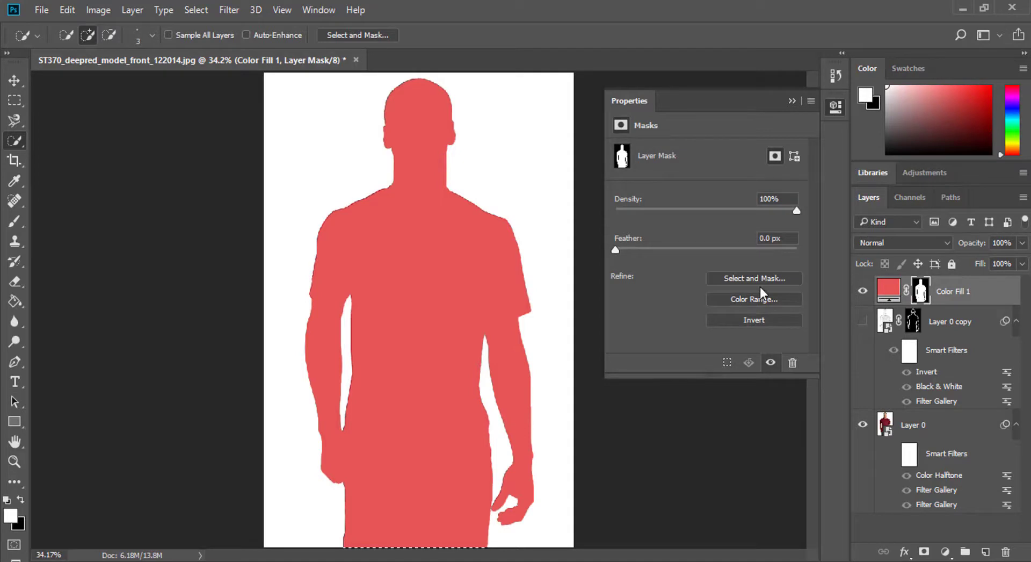
pyautogui.click(765, 317)
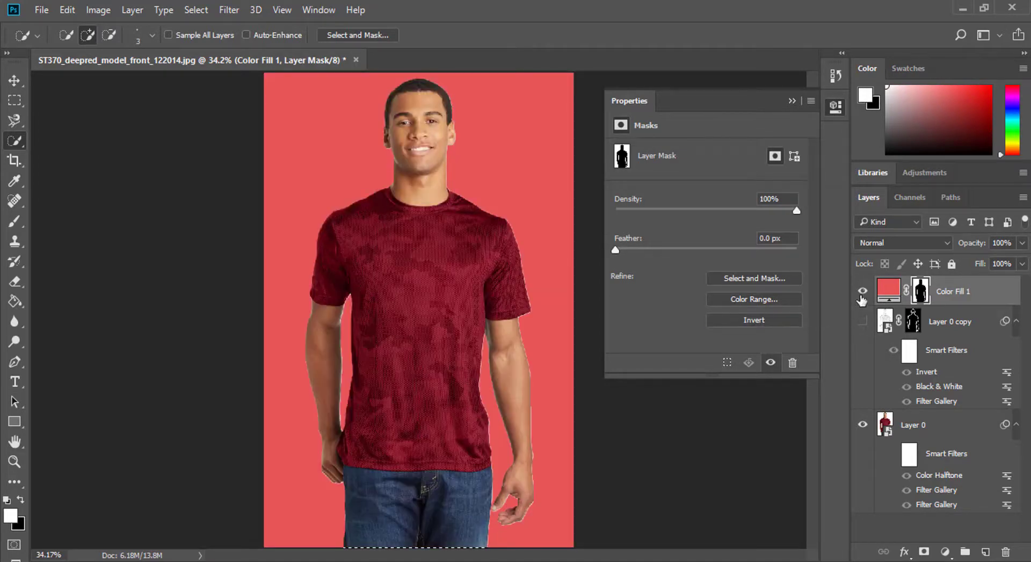
pyautogui.click(913, 426)
pyautogui.keyDown('ctrl'); pyautogui.click(919, 293); pyautogui.keyUp('ctrl')
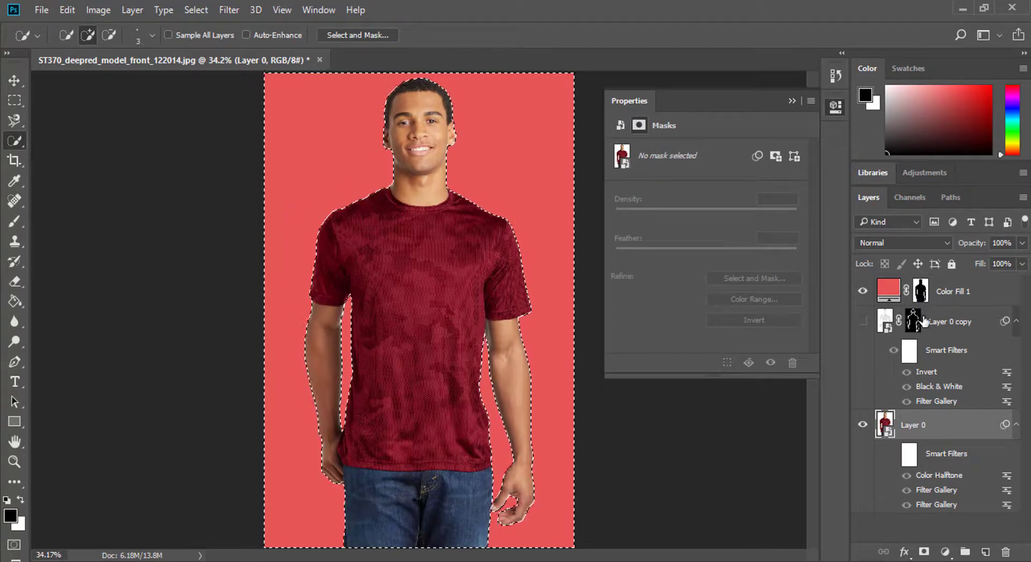
# - Quick-select the T-shirt and make the red fill layer active
pyautogui.click(421, 260)
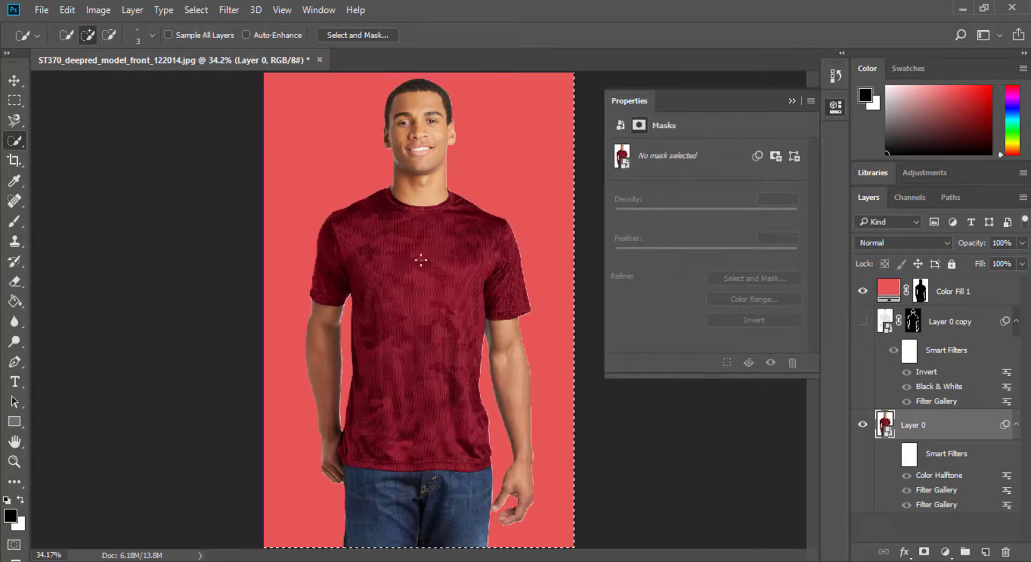
pyautogui.press(']')
pyautogui.moveTo(403, 306); pyautogui.dragTo(473, 276)
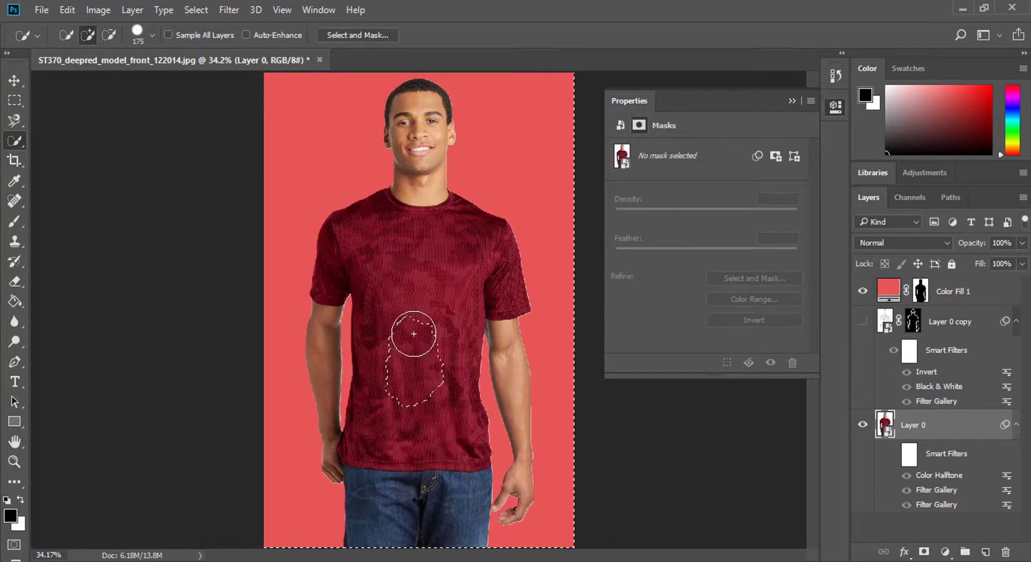
pyautogui.click(956, 291)
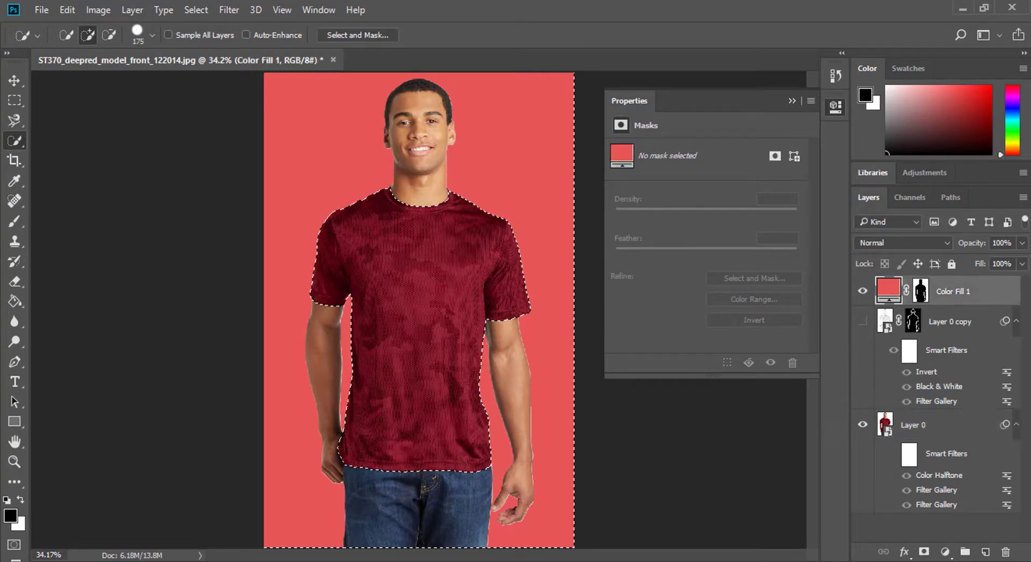
# - Add a yellow (#ffe118) Solid Color fill layer masked to the shirt
pyautogui.click(904, 552)
pyautogui.click(946, 557)
pyautogui.click(918, 224)
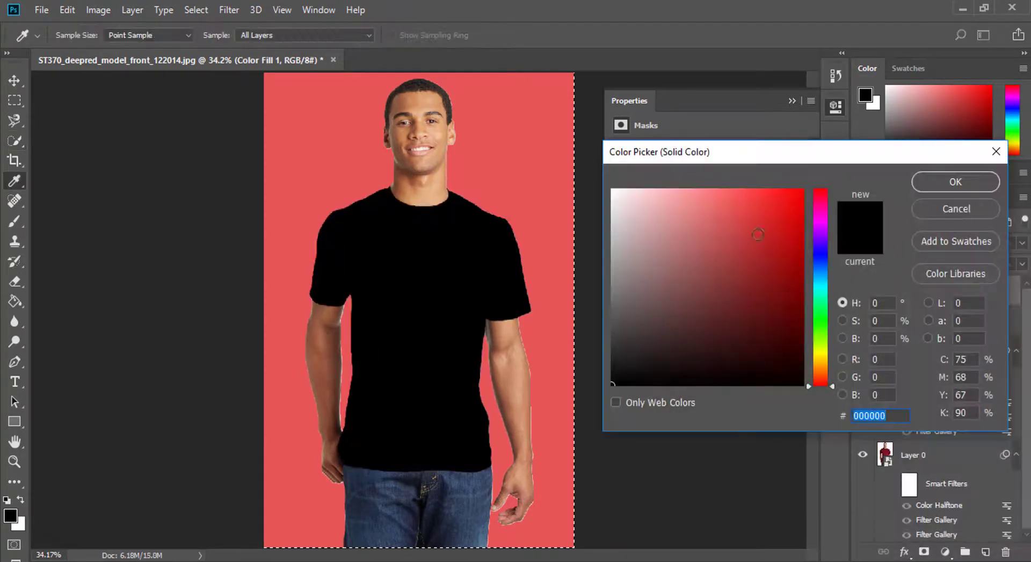
pyautogui.moveTo(820, 383); pyautogui.dragTo(823, 358)
pyautogui.click(786, 185)
pyautogui.click(934, 180)
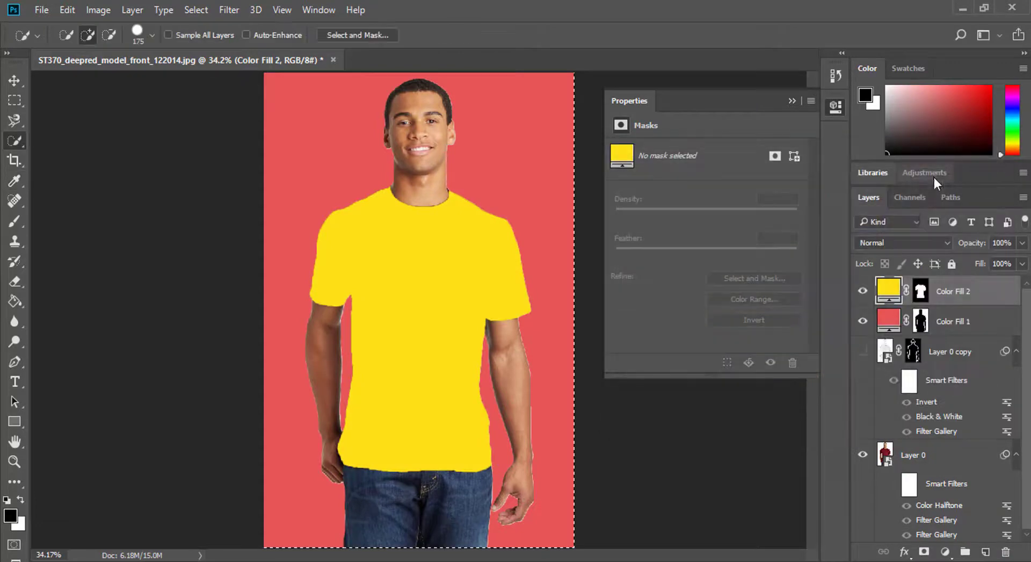
# - Set the yellow shirt fill's blend mode to Multiply
pyautogui.click(891, 242)
pyautogui.click(880, 293)
pyautogui.click(901, 245)
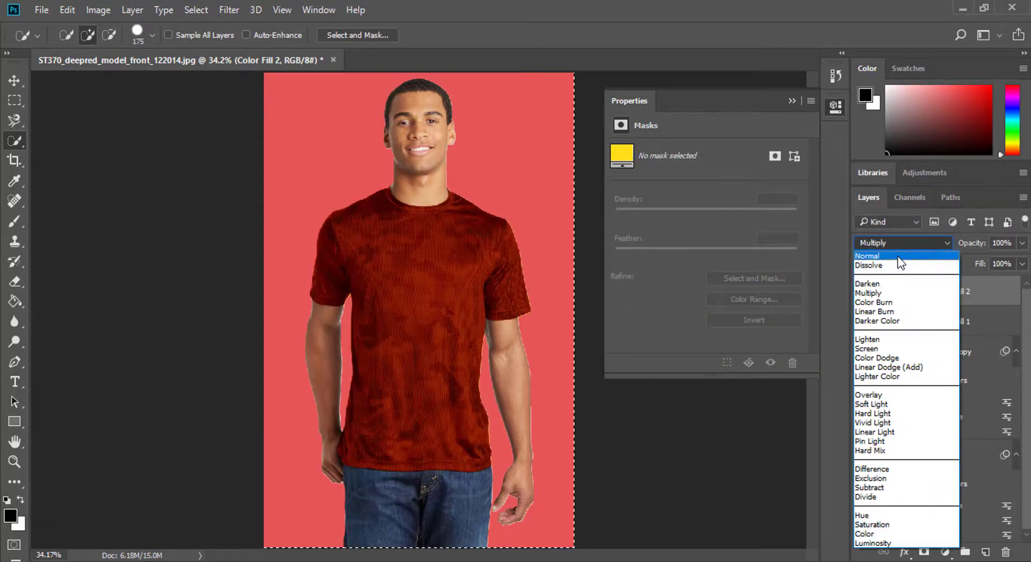
# - Re-show the halftone filters, move Color Fill 2 under Color Fill 1, and blend it in Soft Light
pyautogui.click(893, 484)
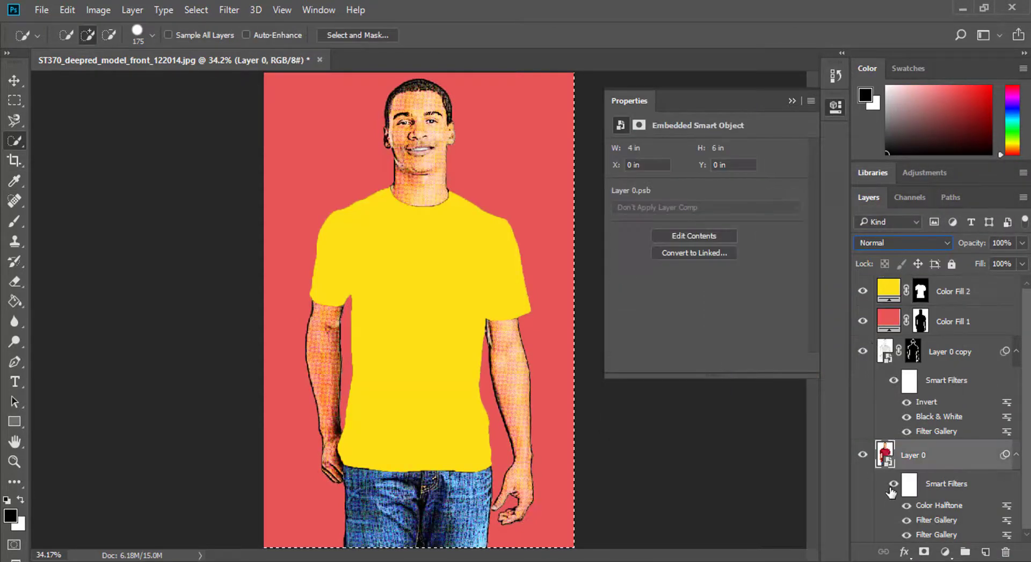
pyautogui.moveTo(961, 295)
pyautogui.mouseDown()
pyautogui.moveTo(952, 529)
pyautogui.moveTo(949, 304)
pyautogui.mouseUp()
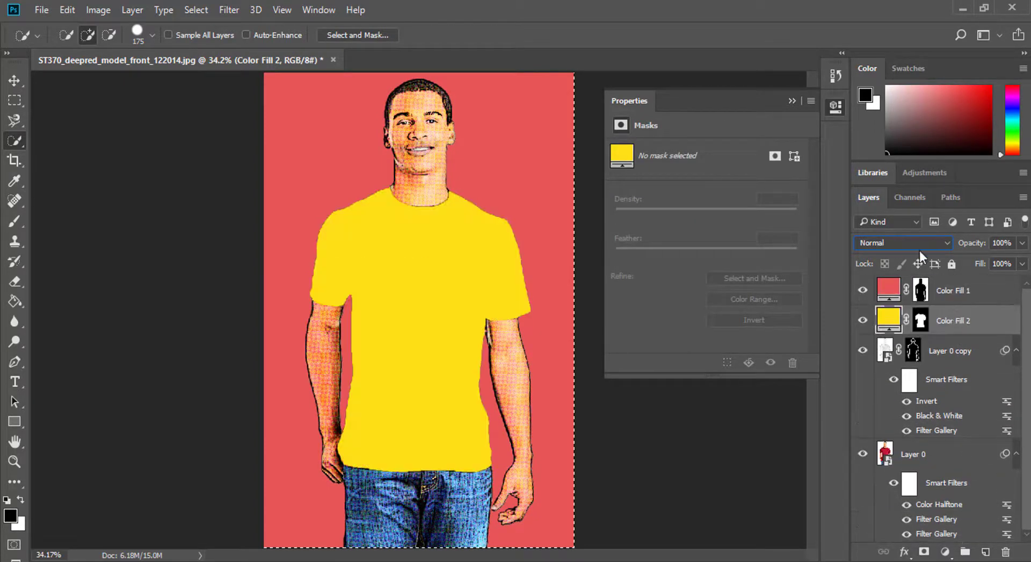
pyautogui.scroll(-3, 916, 241)
pyautogui.scroll(-3, 917, 240)
pyautogui.scroll(-2, 917, 241)
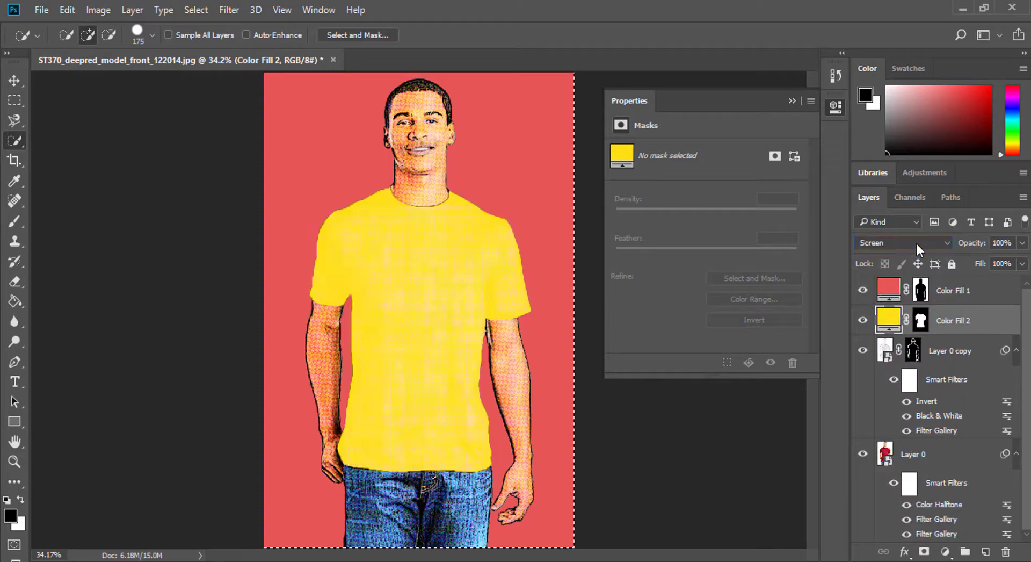
pyautogui.scroll(-2, 916, 240)
pyautogui.scroll(-2, 916, 241)
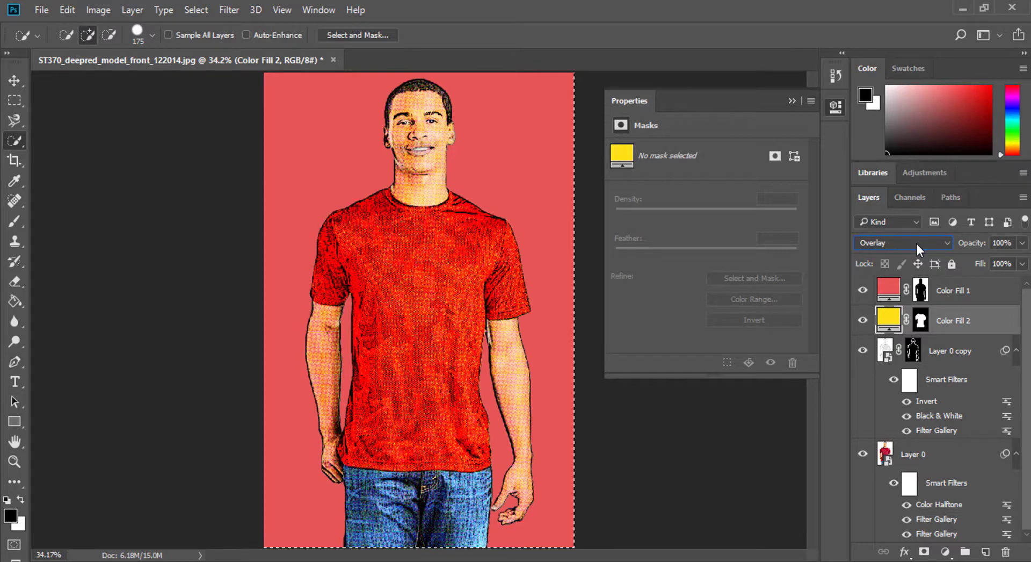
pyautogui.press('Down')
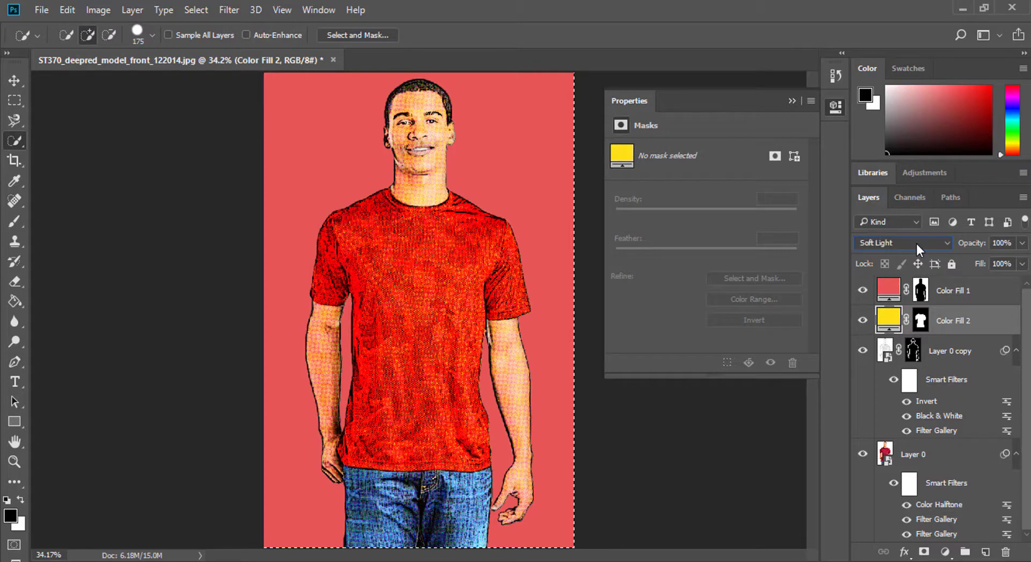